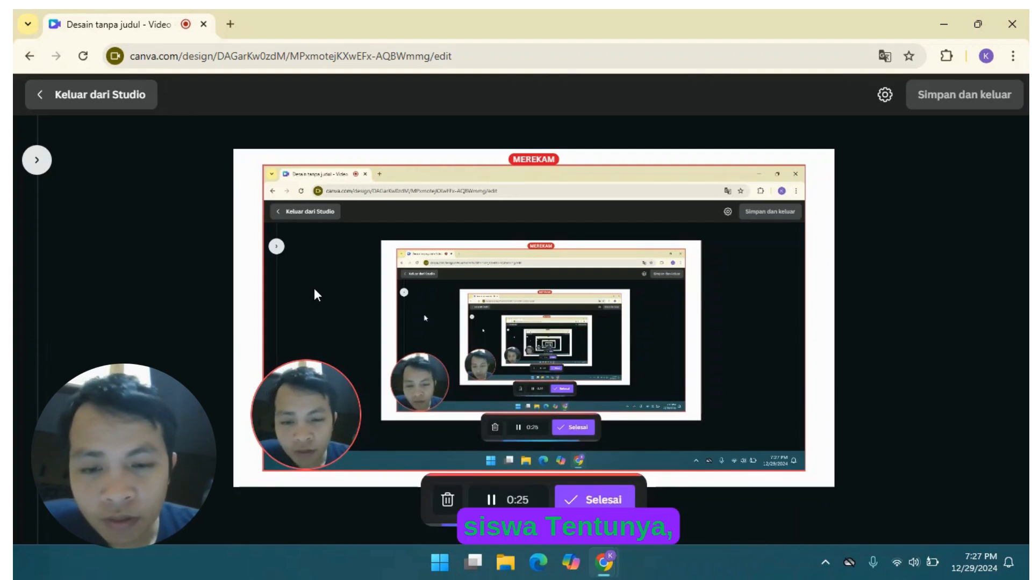
Open quizizz.com in a new browser tab
left_click(231, 24)
type("qu")
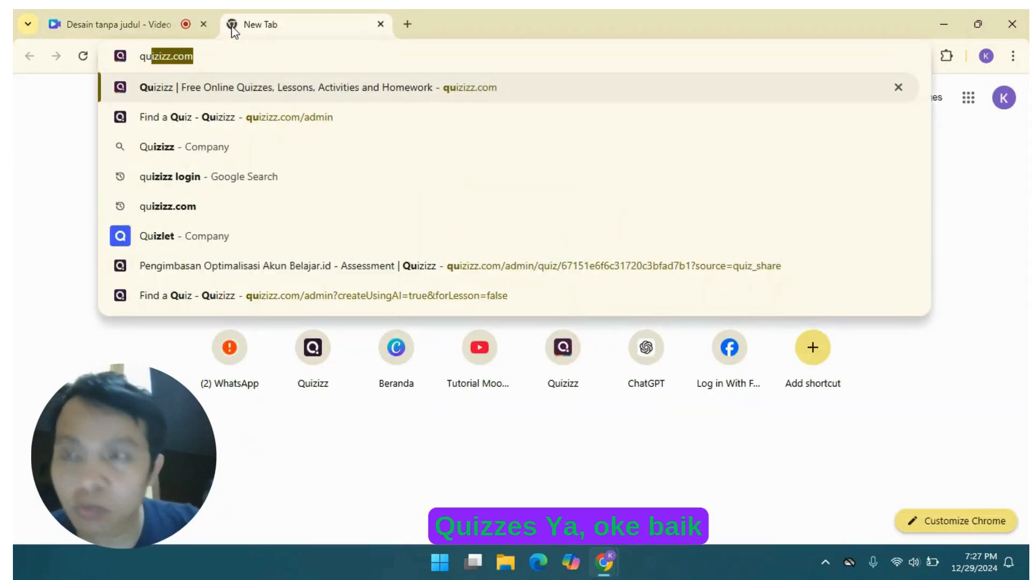
key("Return")
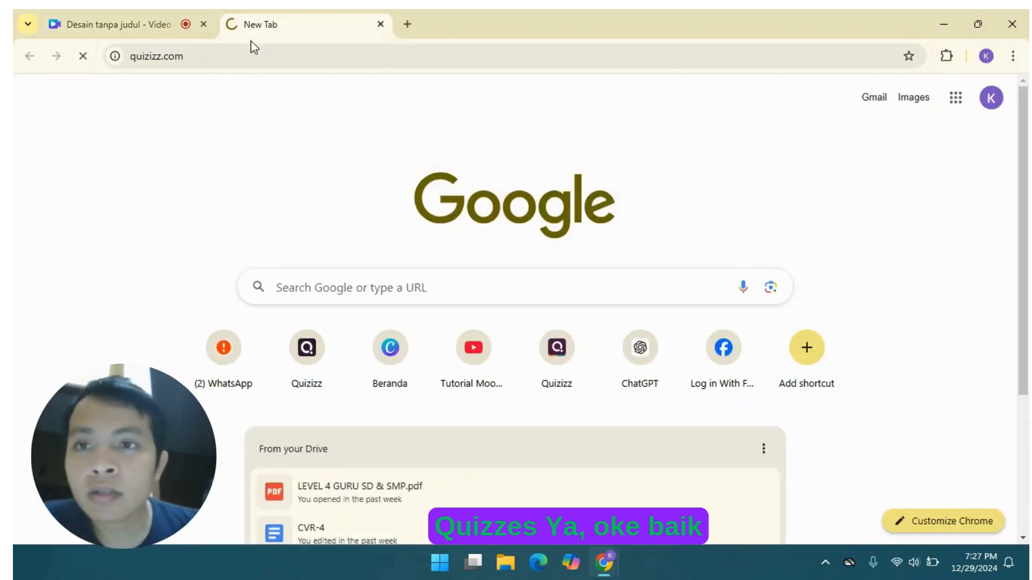
left_click(114, 22)
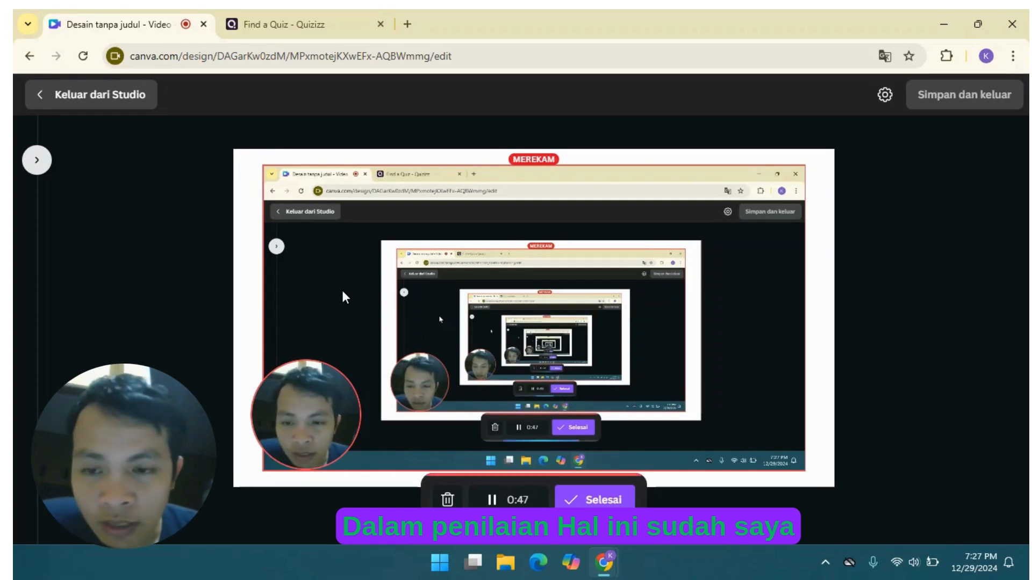
left_click(343, 25)
left_click(100, 16)
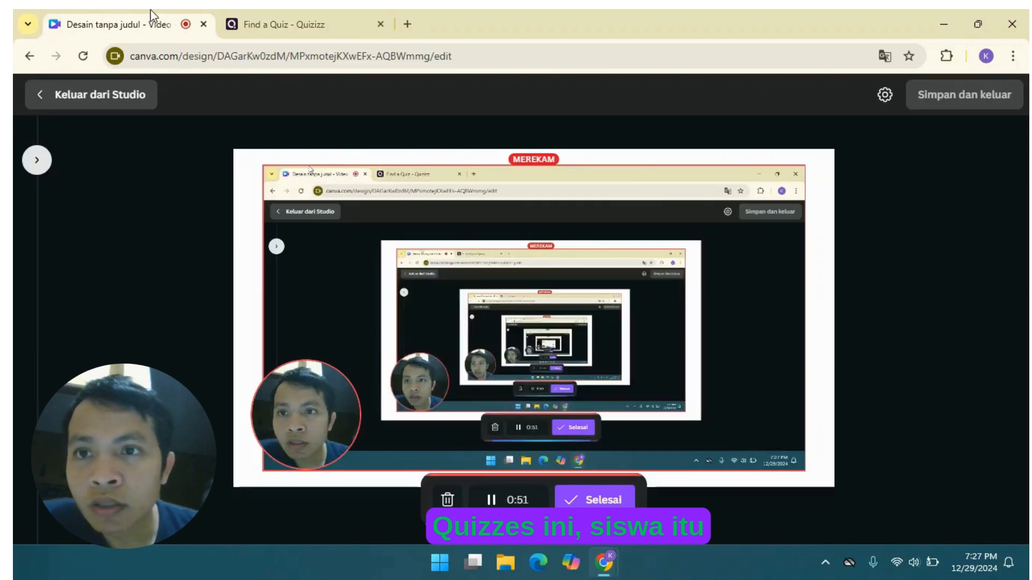
left_click(269, 19)
Replace the current page address with quizizz.com and load the site again
left_click(217, 60)
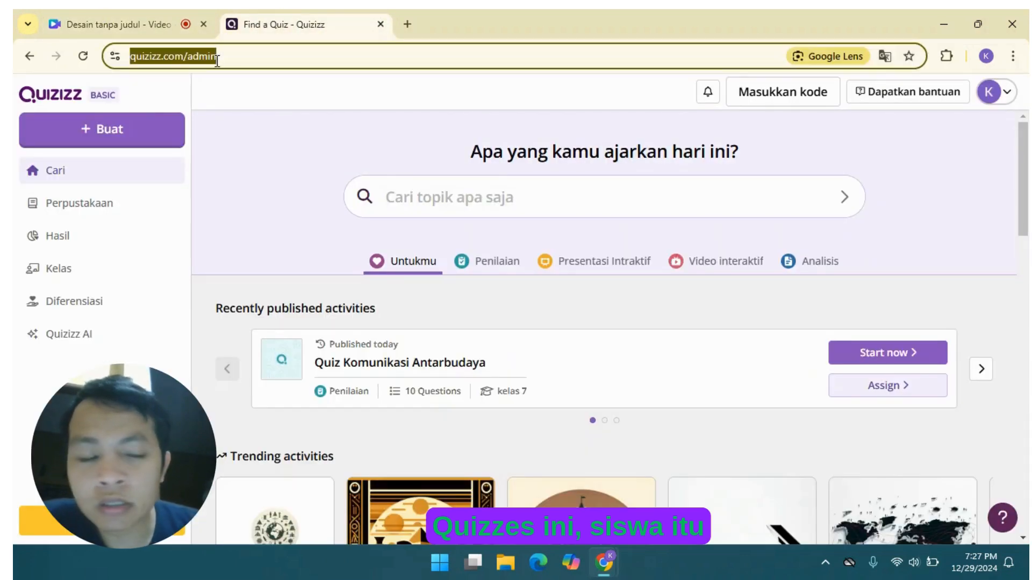
key("BackSpace")
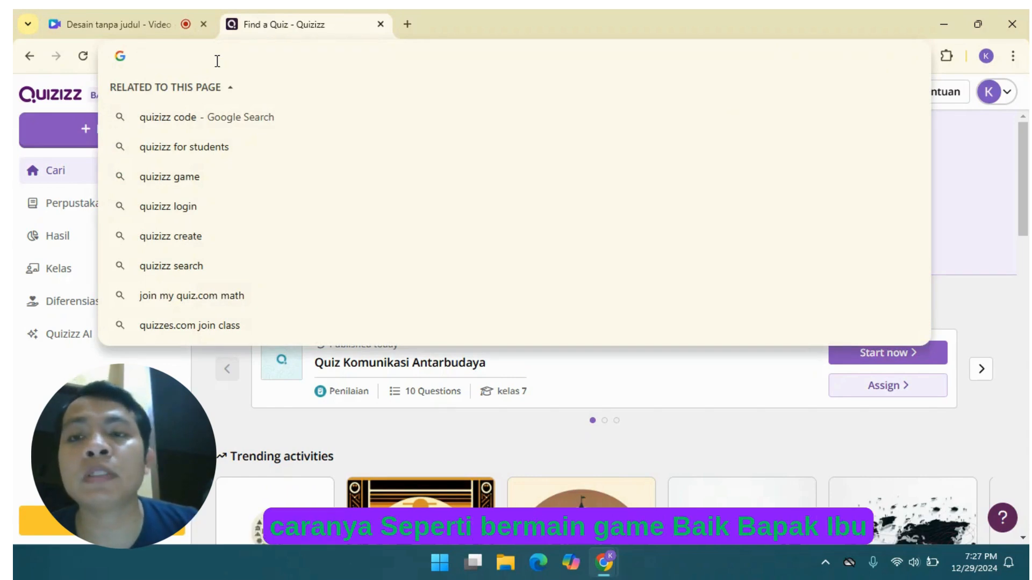
type("qu")
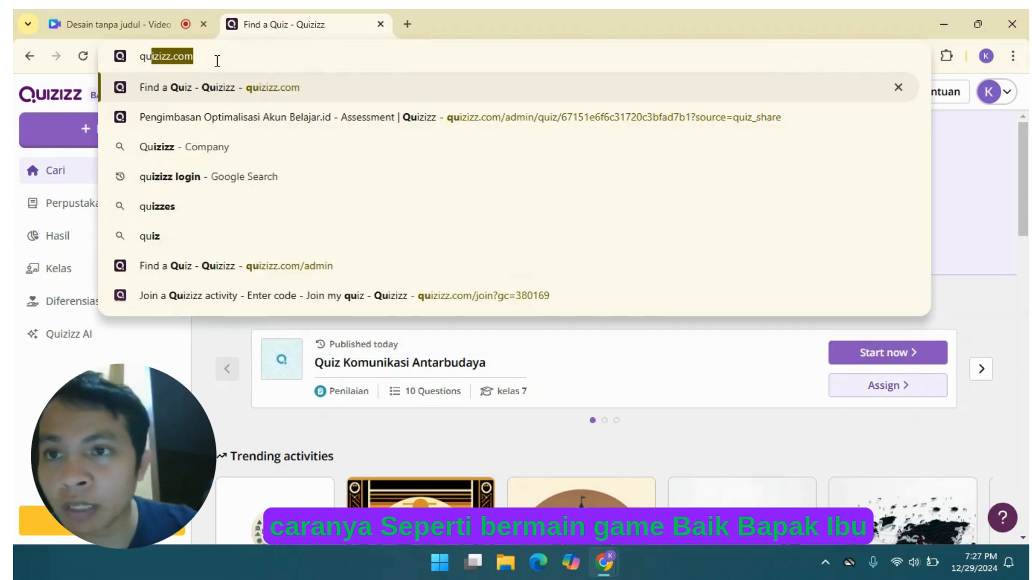
key("Right")
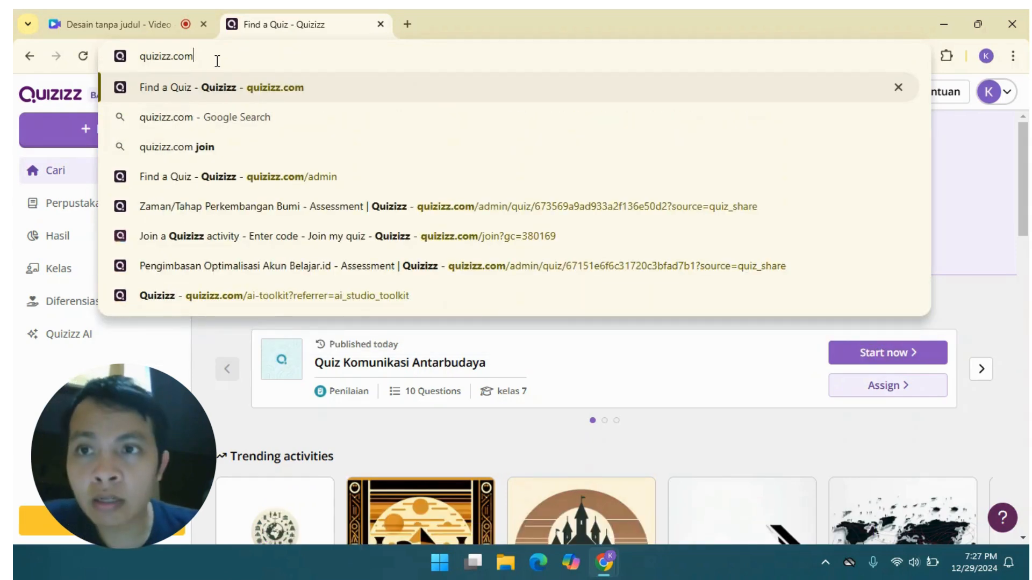
key("Return")
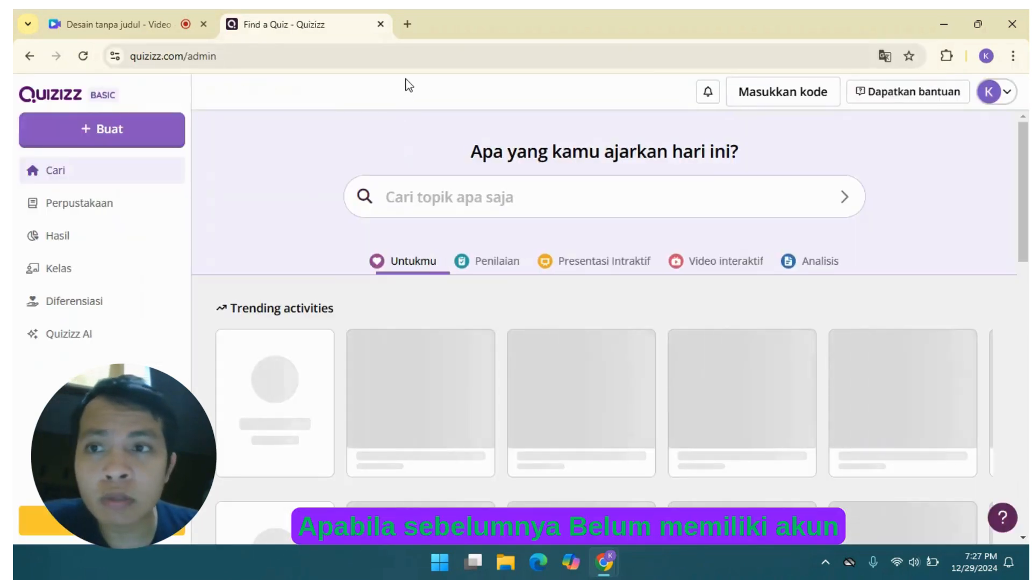
Log out of the current Quizizz account and sign up through Google with the teacher's belajar.id account
left_click(994, 92)
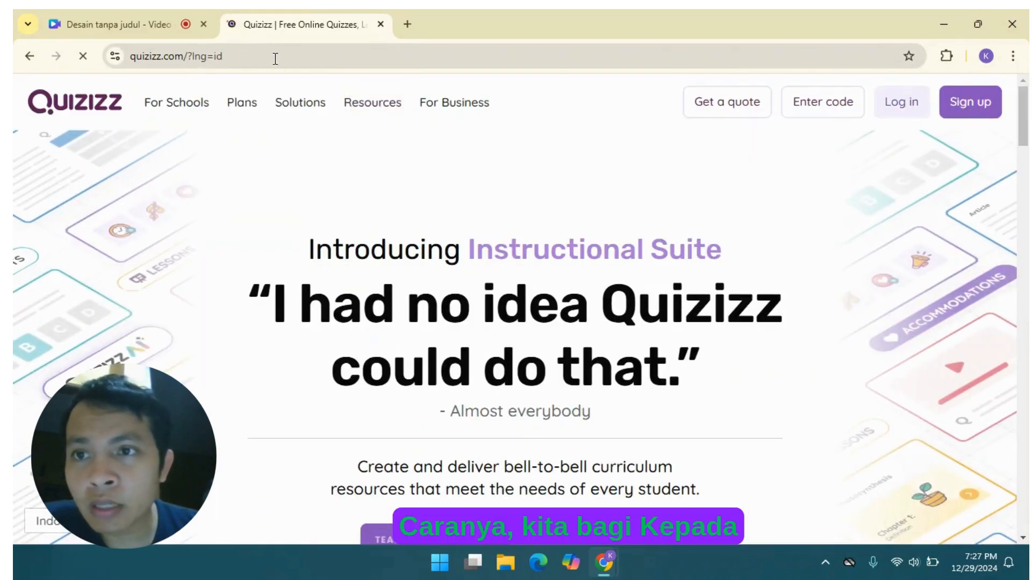
left_click(244, 60)
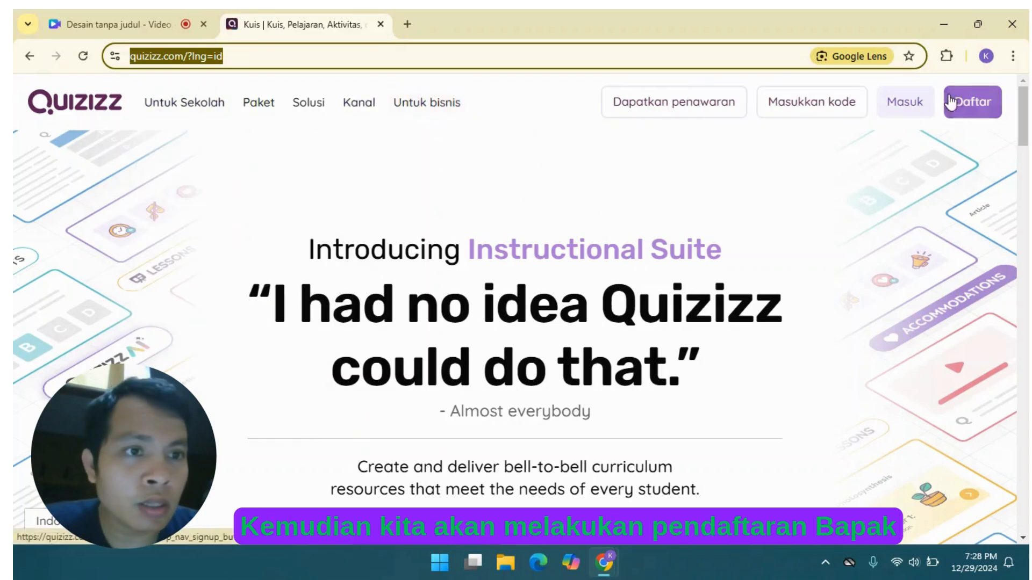
left_click(974, 101)
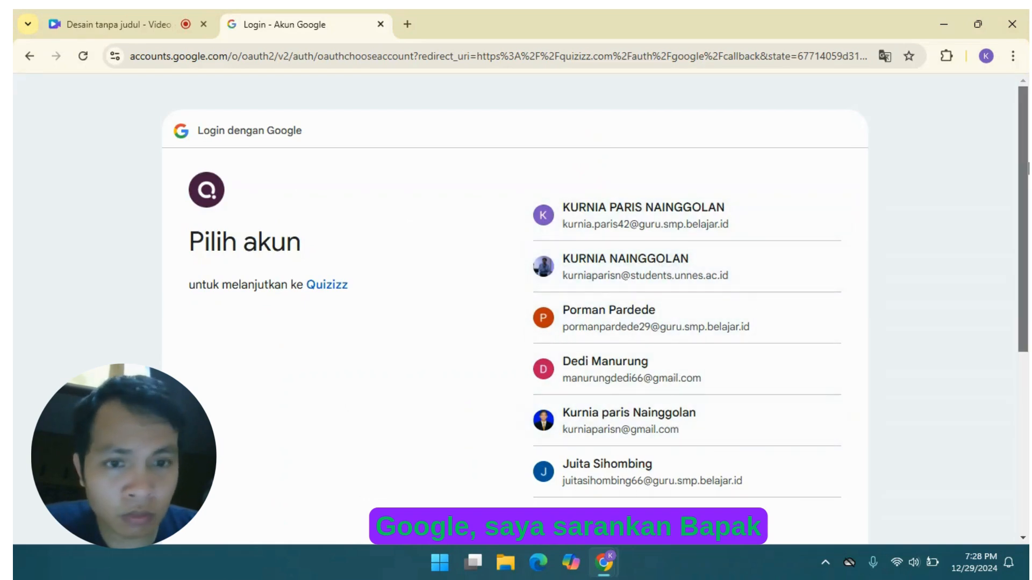
scroll(823, 151, "down", 2)
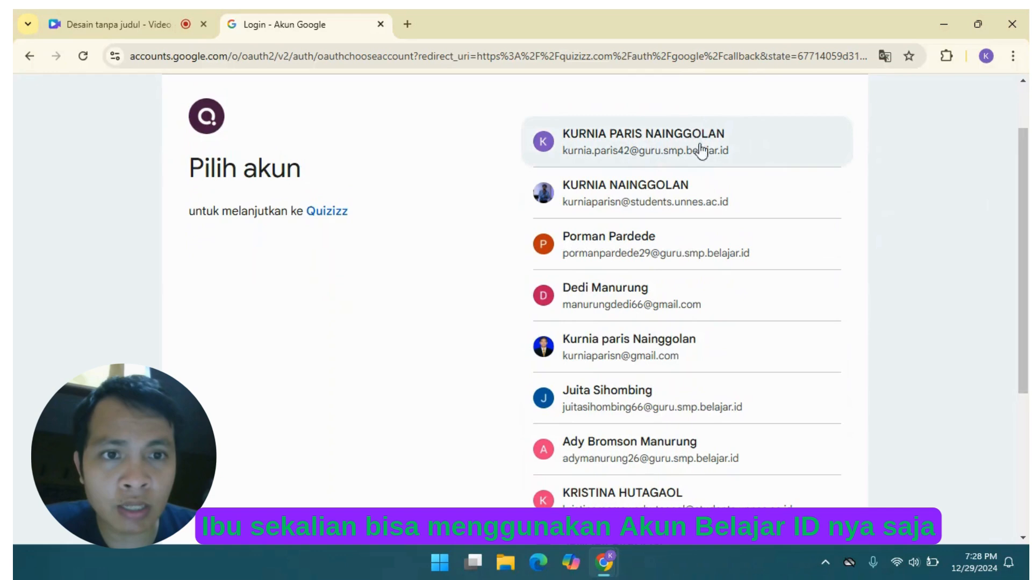
left_click(654, 139)
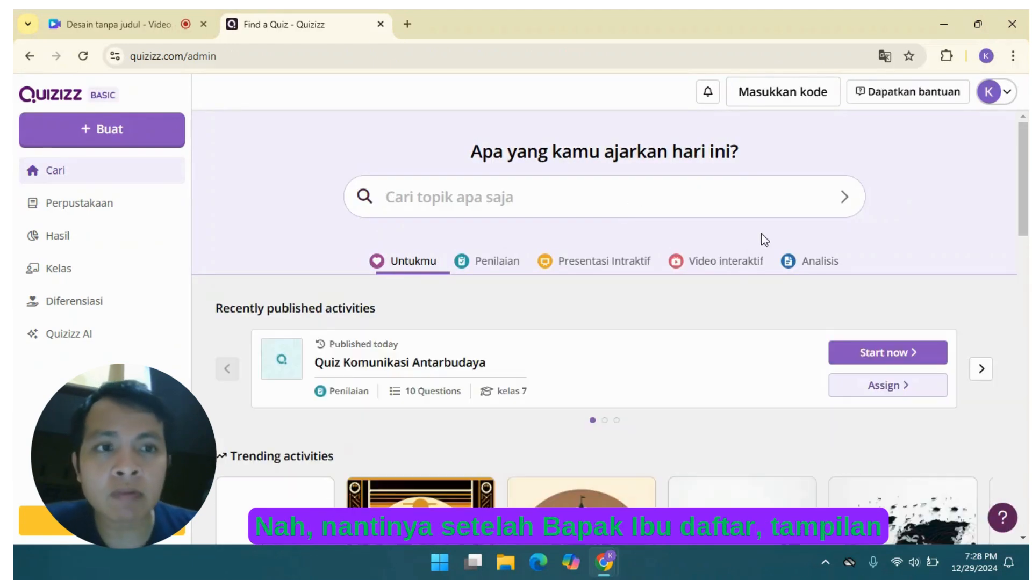
Search Quizizz for the topic "interaksi sosial kelas 7" from the recent searches
left_click_drag(1024, 157, 1021, 88)
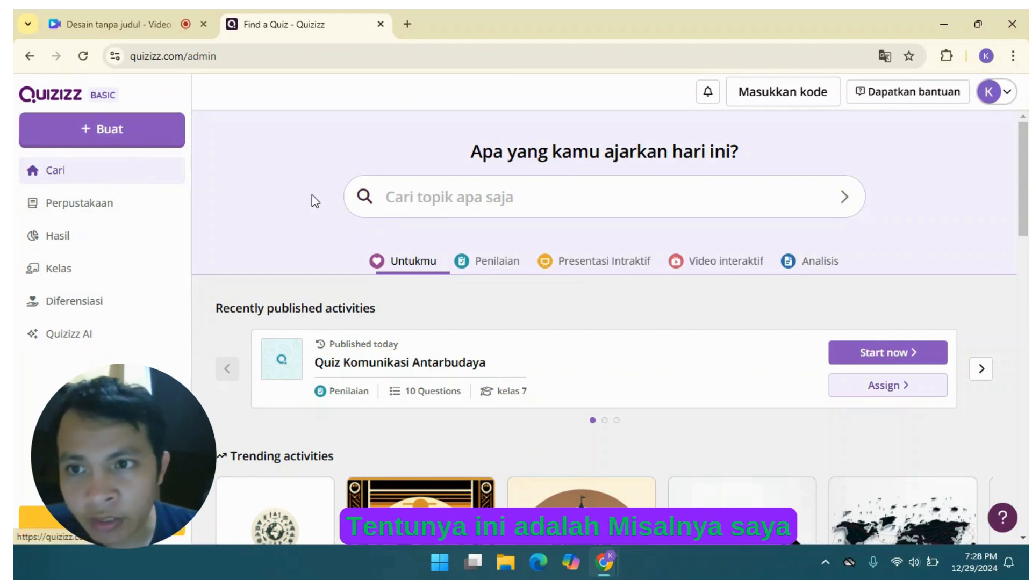
left_click(438, 200)
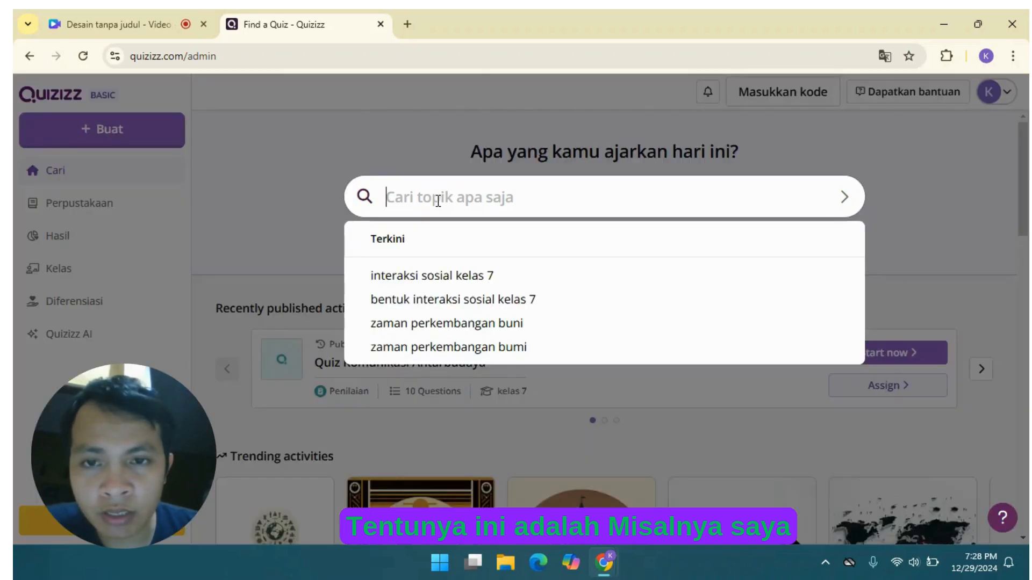
left_click(462, 276)
key("Return")
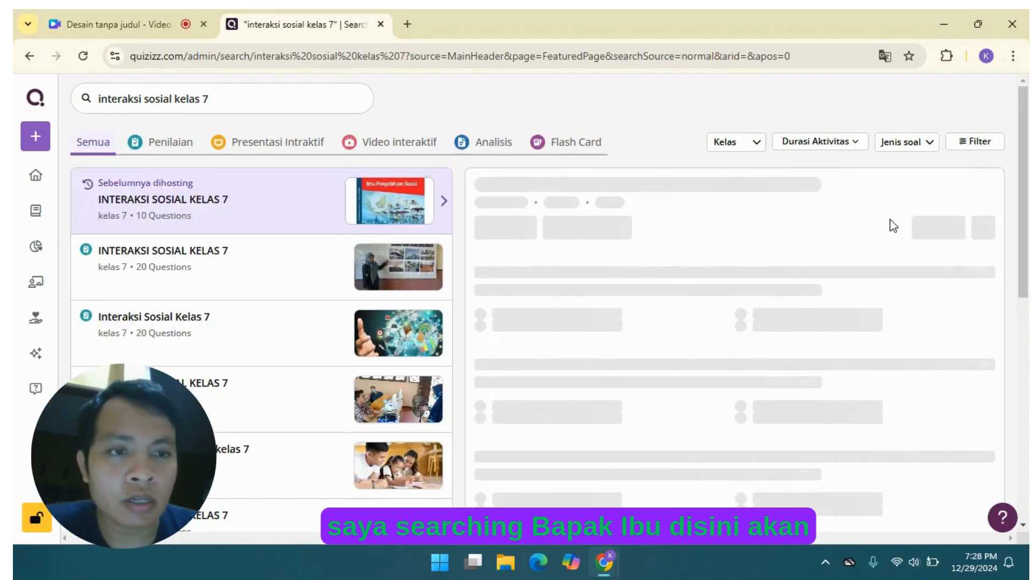
Look through the questions of the previously hosted INTERAKSI SOSIAL KELAS 7 quiz and check the class filter options
mouse_move(1028, 177)
left_mouse_down()
mouse_move(1028, 273)
mouse_move(1027, 164)
left_mouse_up()
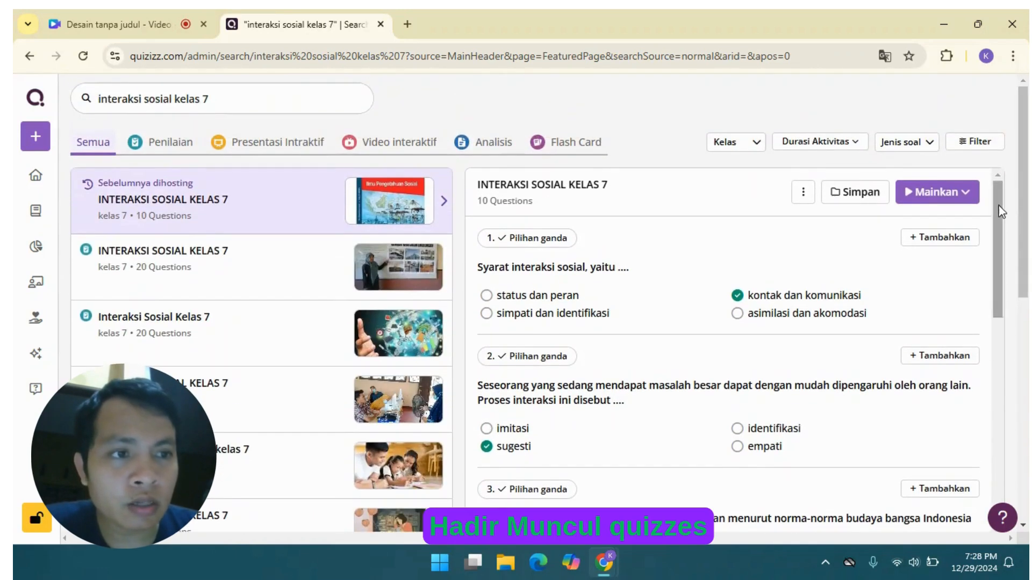
scroll(990, 308, "down", 6)
scroll(991, 308, "up", 6)
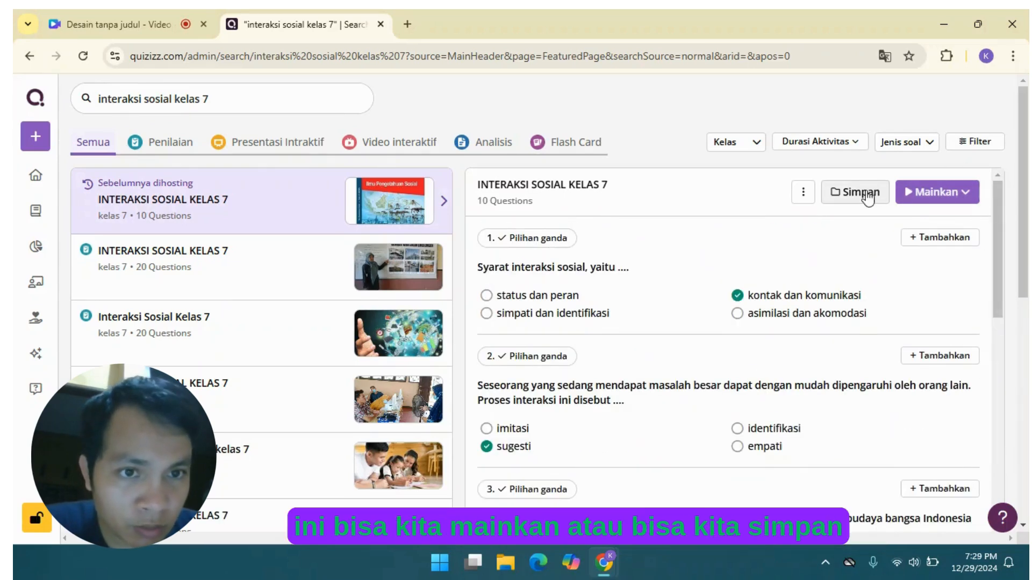
left_click(750, 142)
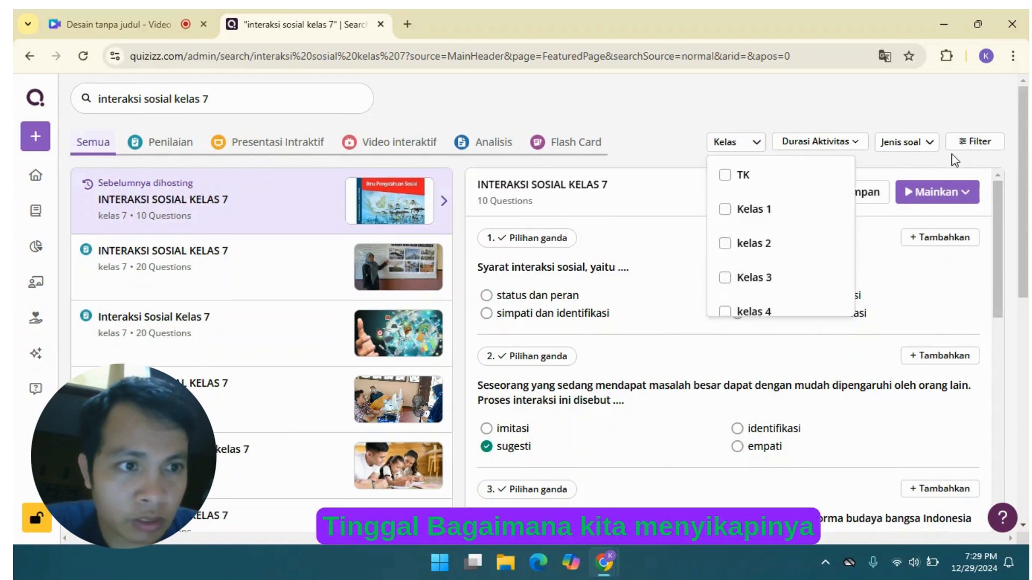
left_click(856, 102)
left_click_drag(1027, 188, 1028, 161)
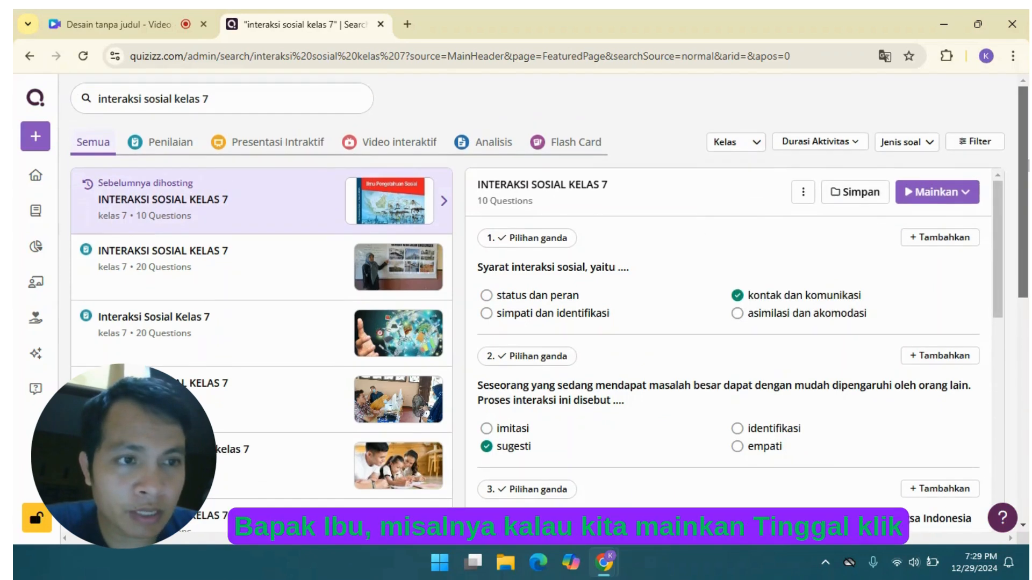
Start the previously hosted INTERAKSI SOSIAL KELAS 7 quiz as a live game in Mode Klasik with the default participant attempts
left_click(908, 200)
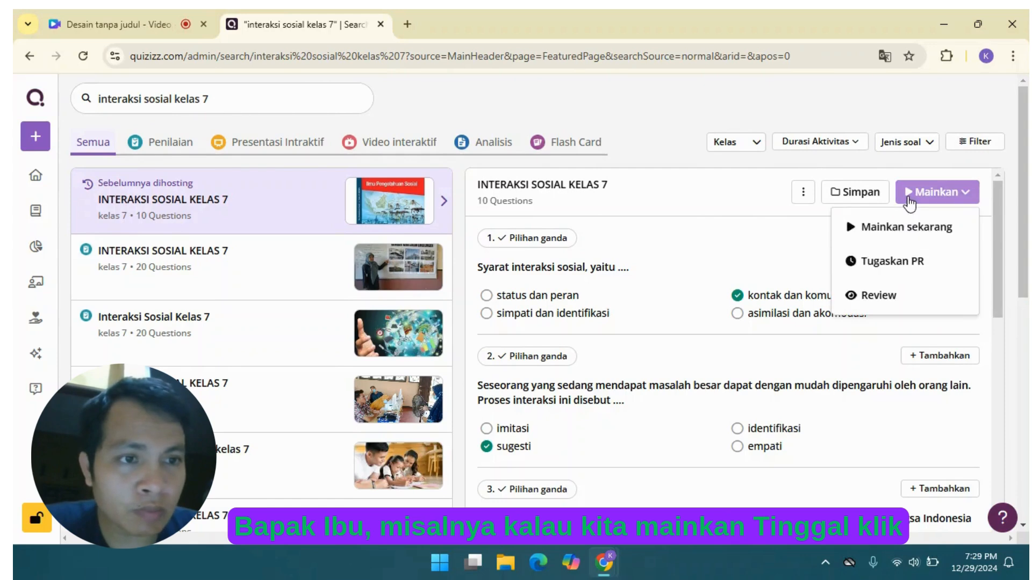
left_click(897, 228)
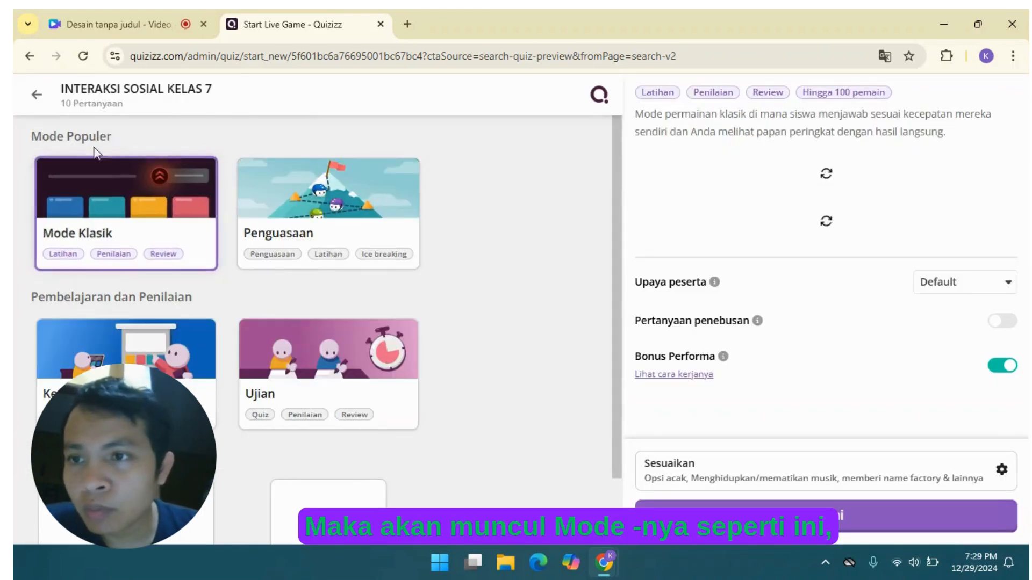
left_click(207, 232)
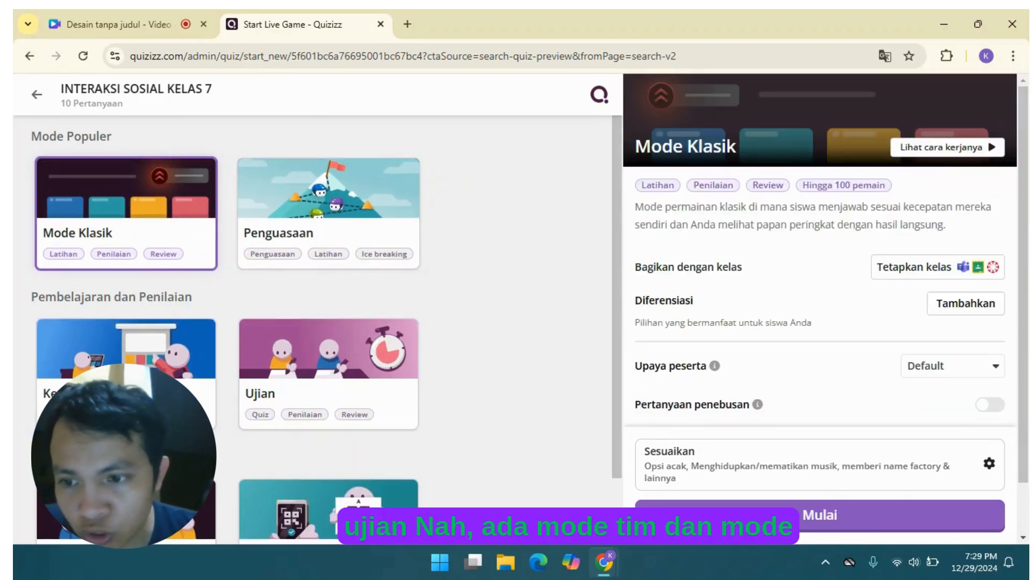
scroll(614, 293, "down", 1)
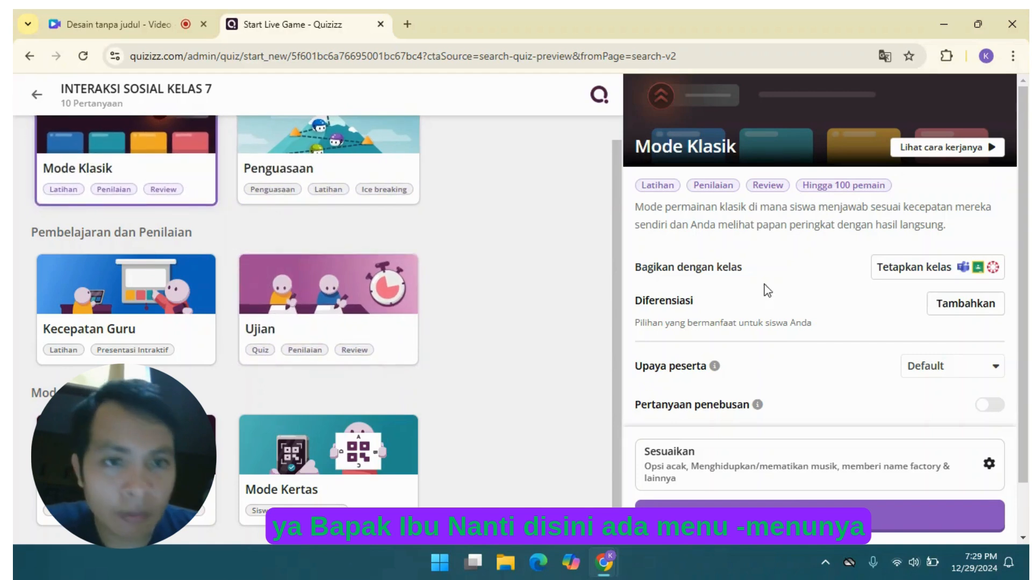
scroll(913, 279, "down", 1)
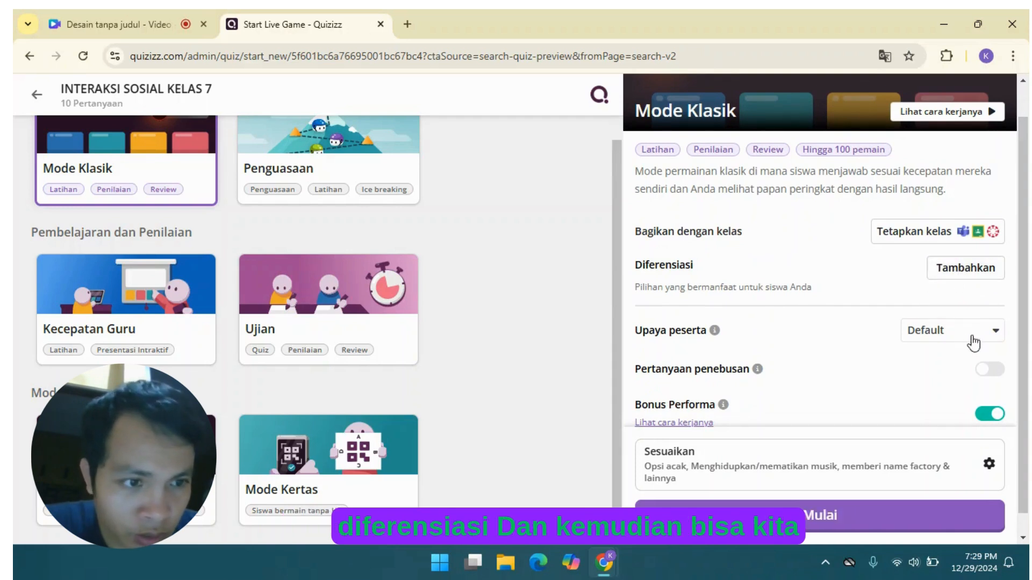
left_click(833, 519)
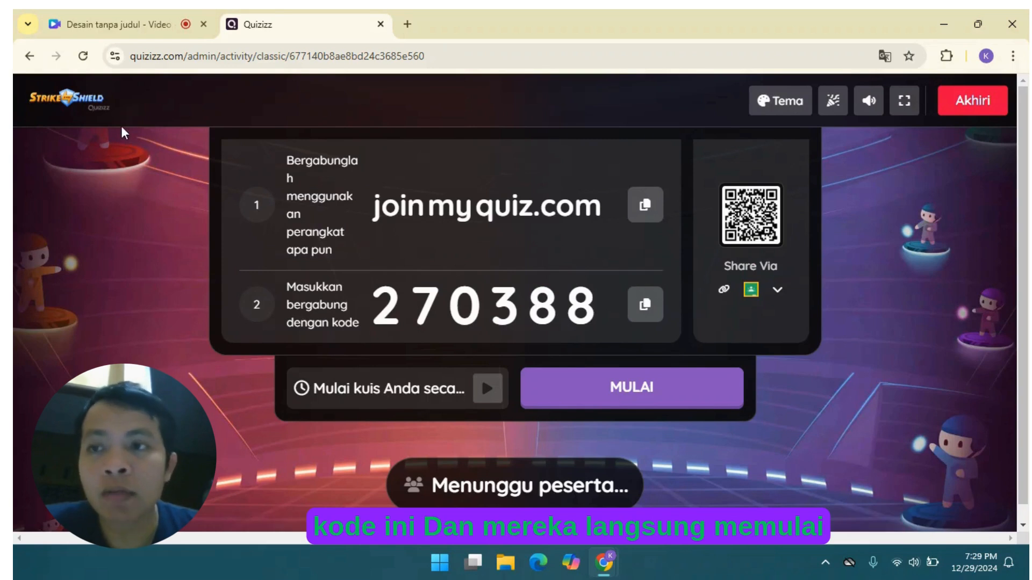
Return from the live game lobby to the search results and view the self-created published quizzes in the library
left_click(30, 56)
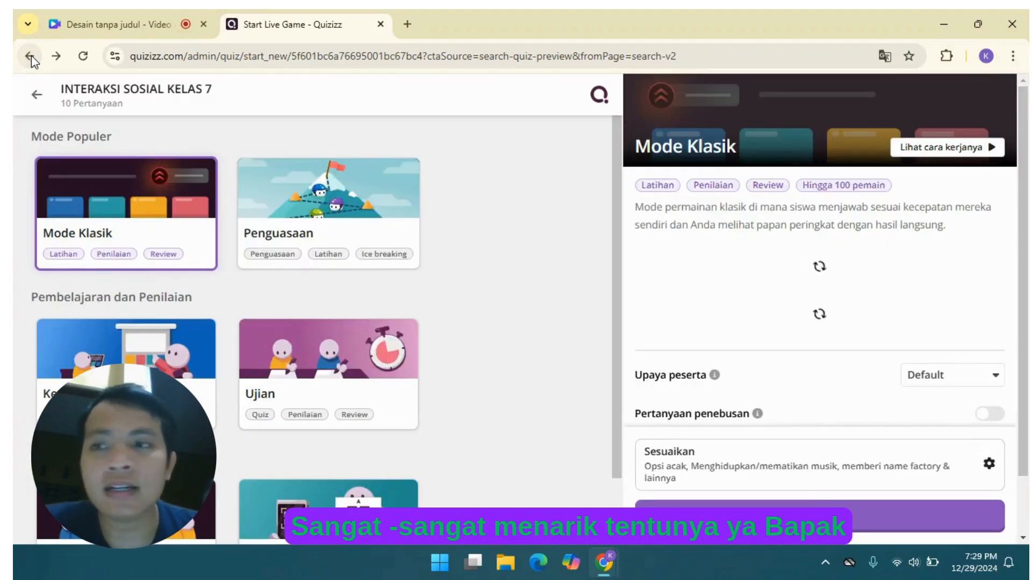
left_click(30, 56)
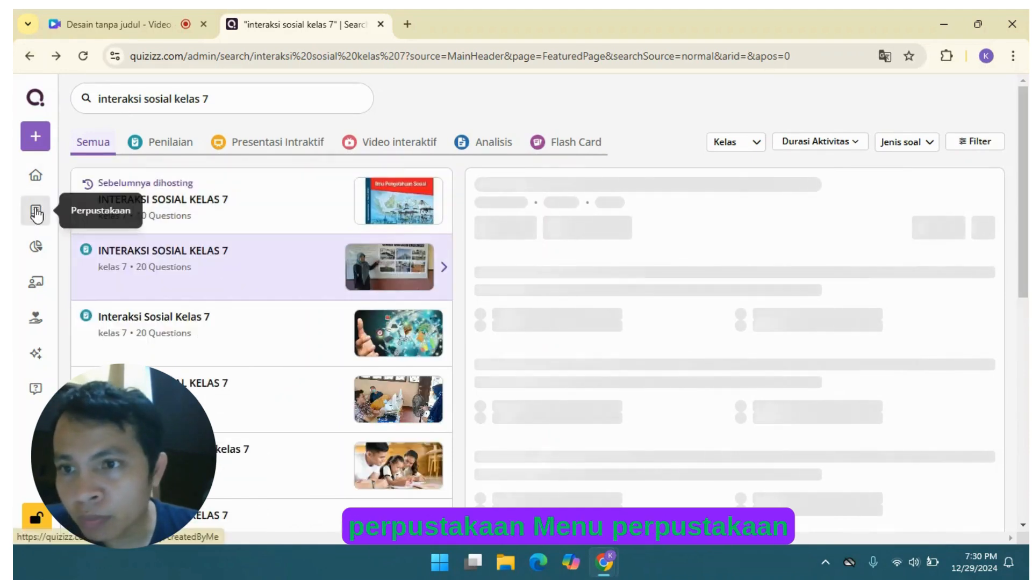
left_click(35, 212)
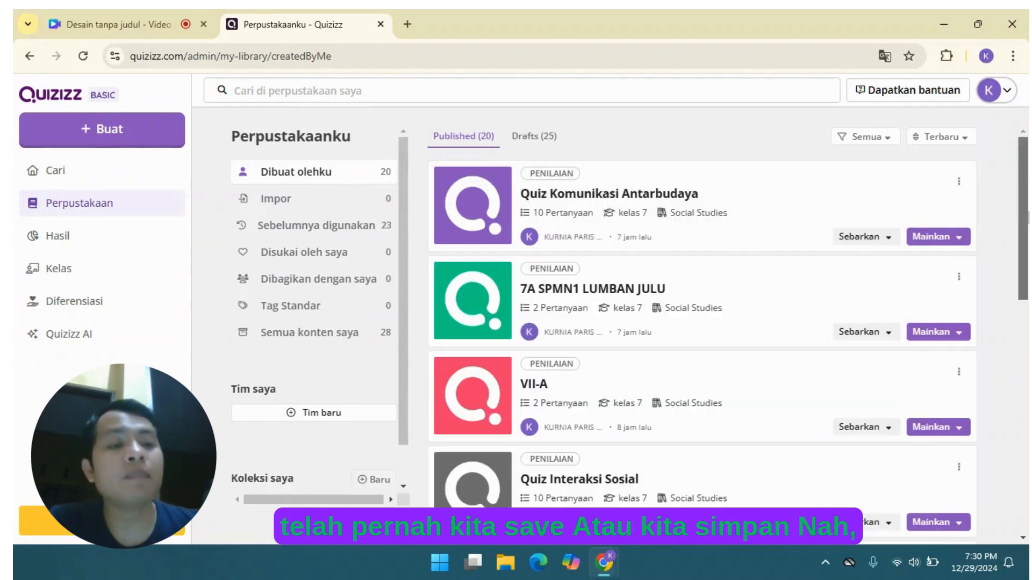
mouse_move(1028, 195)
left_mouse_down()
mouse_move(1028, 226)
mouse_move(1028, 169)
mouse_move(1027, 353)
mouse_move(1027, 198)
left_mouse_up()
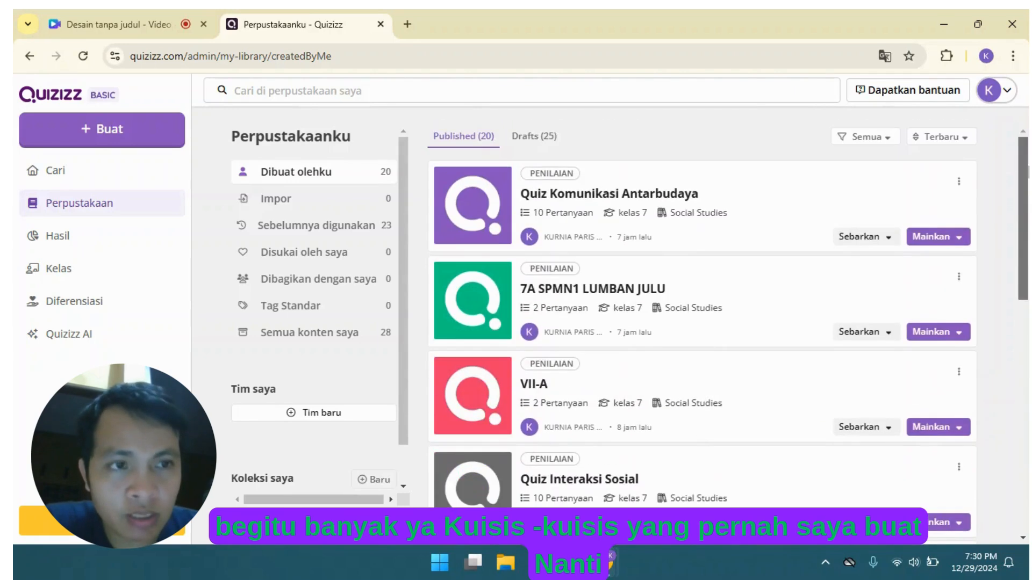
Open the results report of KUIS BENTUK - BENTUK INTERAKSI SOSIAL KELAS 7 and view the students' ranking
left_click(59, 235)
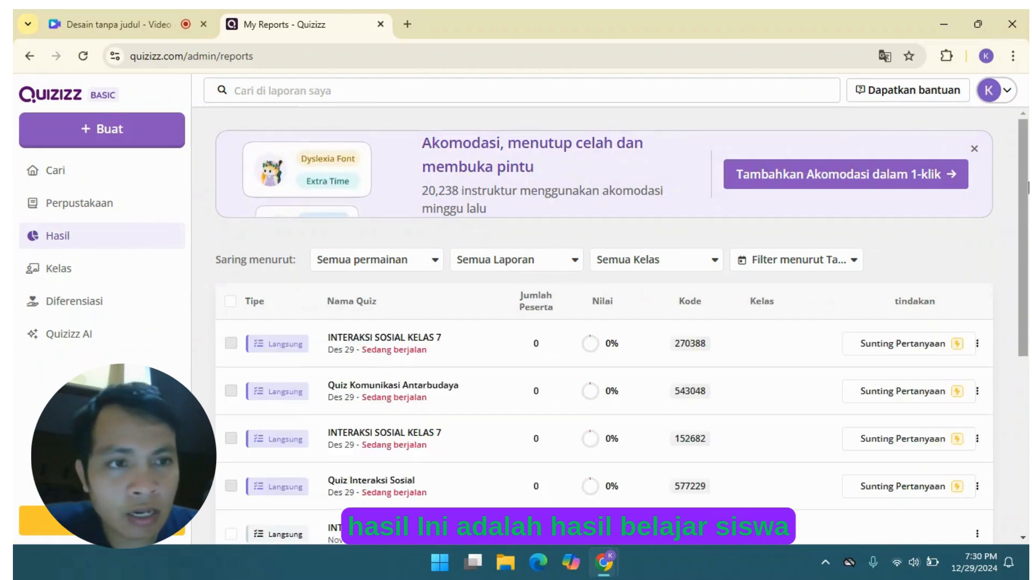
left_click_drag(1024, 247, 1028, 422)
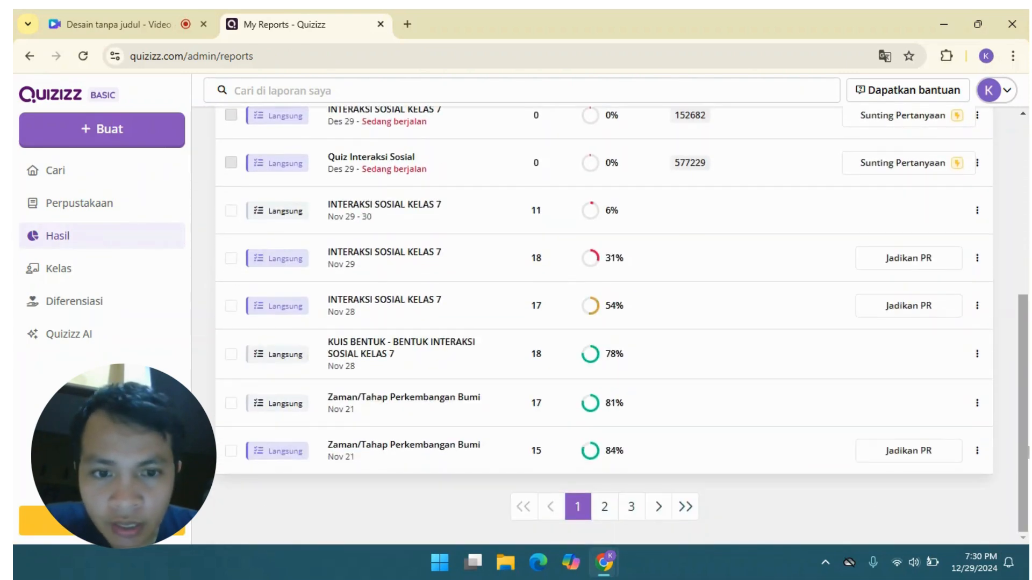
left_click(355, 348)
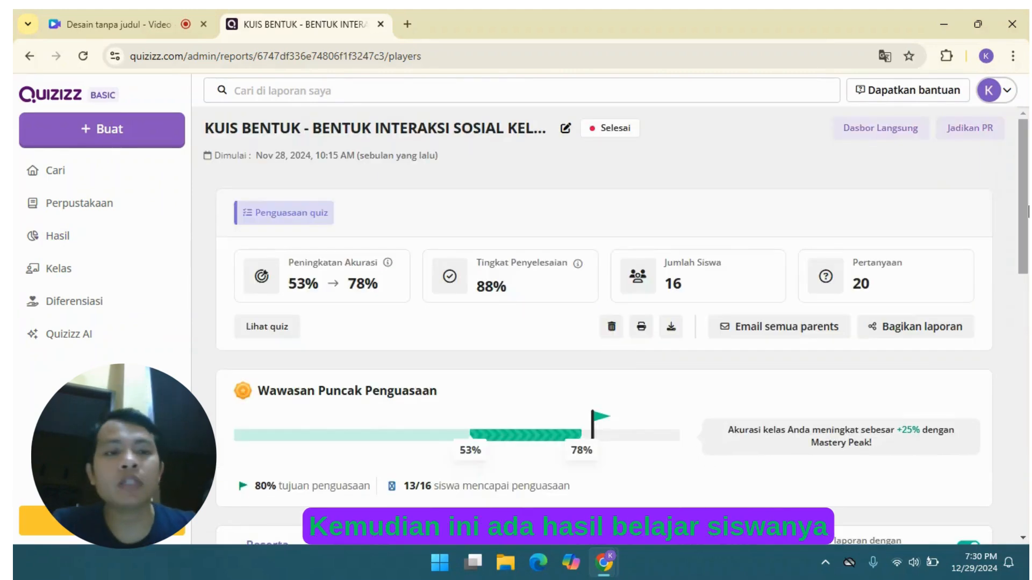
left_click_drag(1026, 215, 1028, 383)
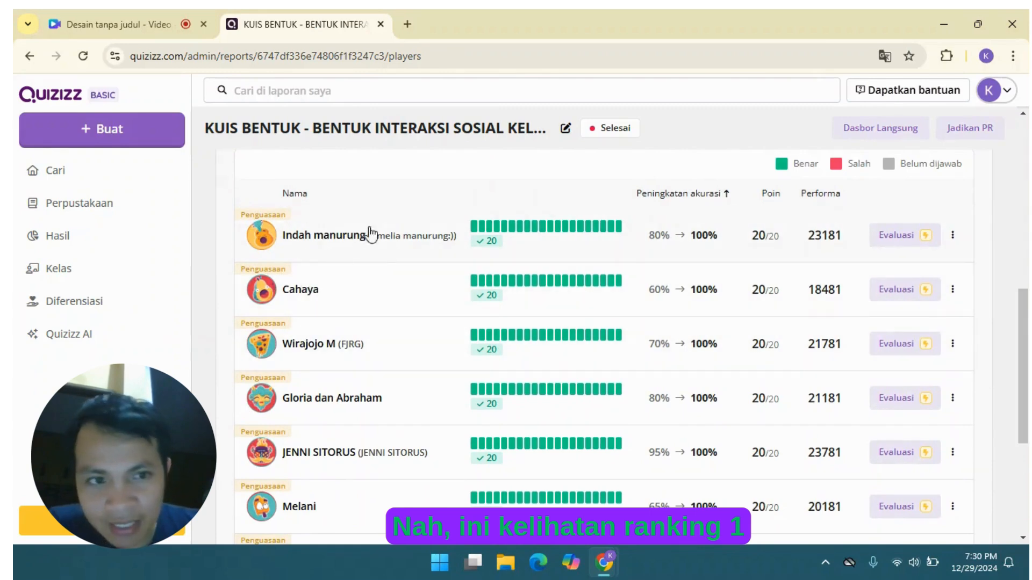
Look through the rest of the students' ranking in the report and open the list of classes
left_click_drag(1029, 409, 1029, 448)
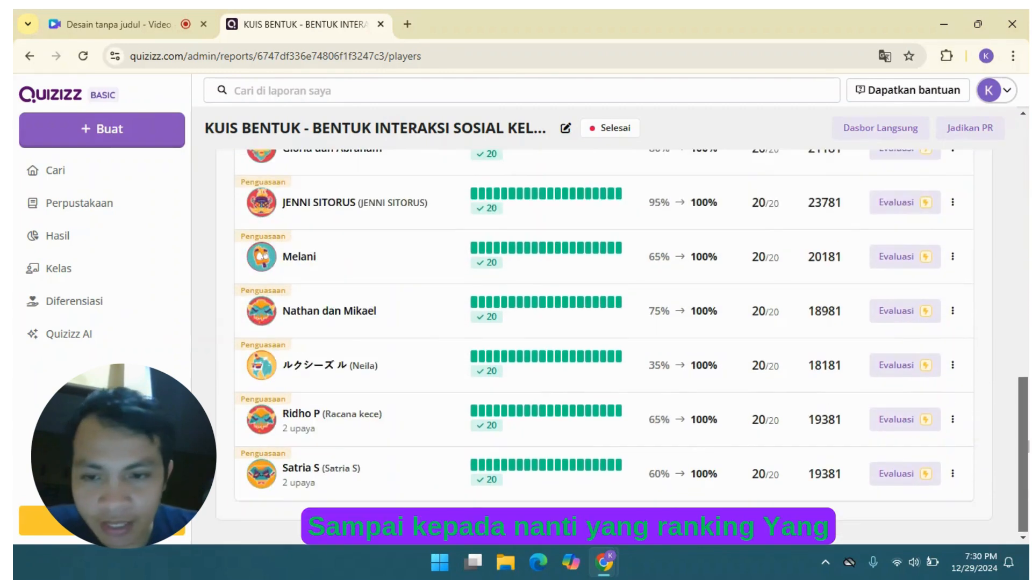
left_click_drag(1029, 411, 1028, 212)
left_click(75, 268)
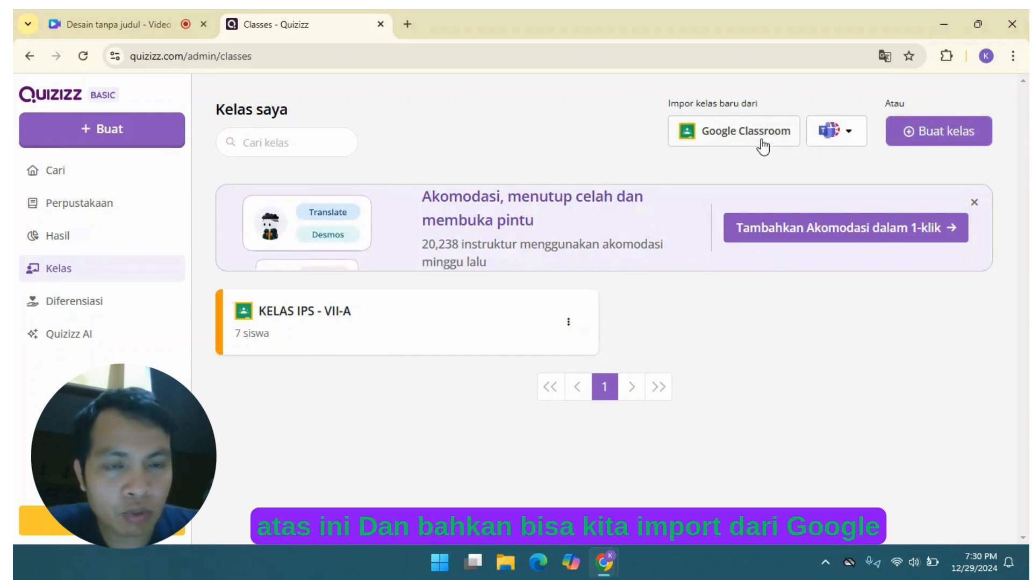
Open the Diferensiasi page and look through the student list and the available accommodations
left_click(79, 309)
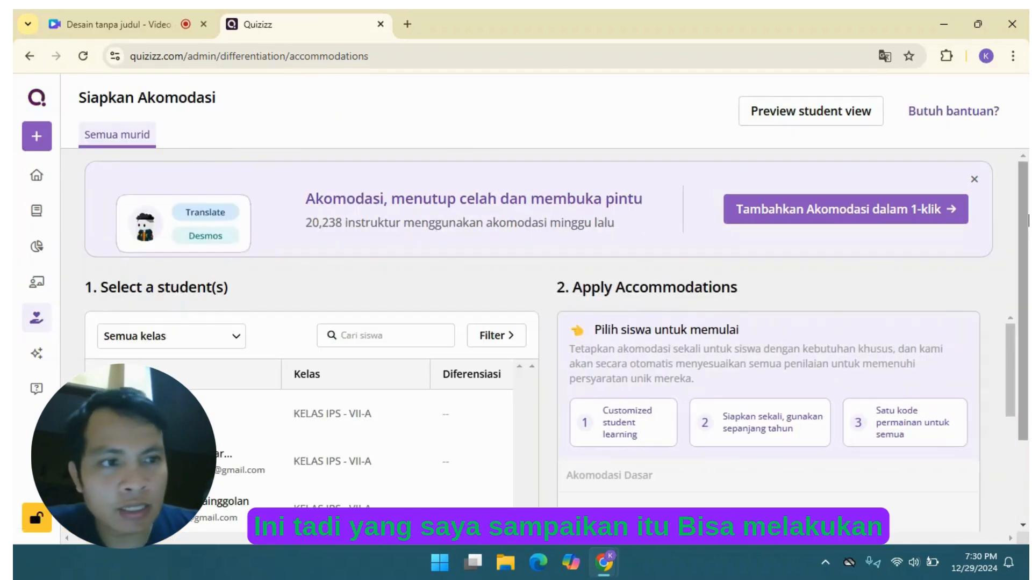
scroll(1027, 244, "down", 2)
scroll(1026, 244, "down", 2)
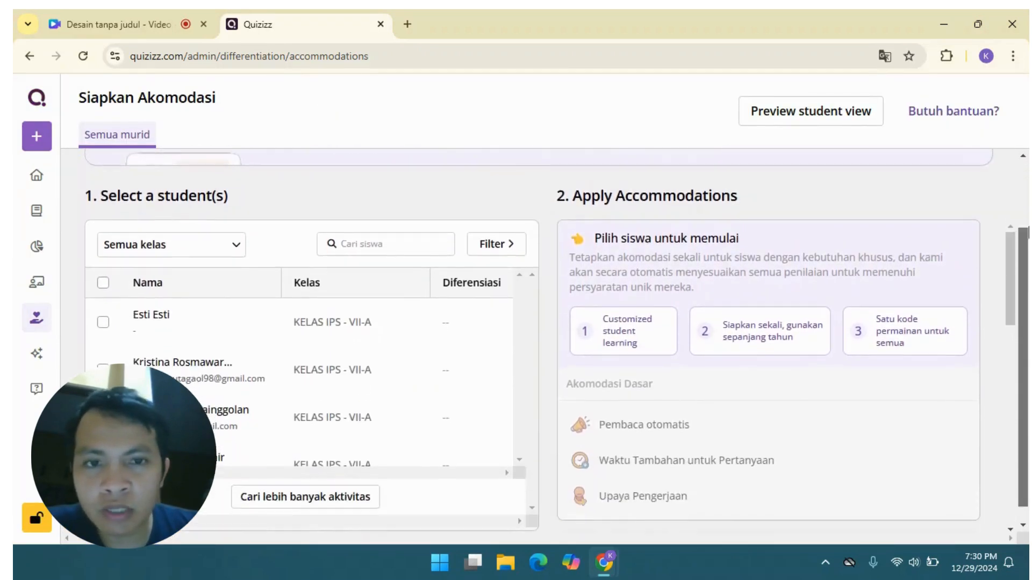
scroll(1026, 232, "up", 3)
mouse_move(1028, 215)
left_mouse_down()
mouse_move(1029, 295)
mouse_move(1028, 232)
left_mouse_up()
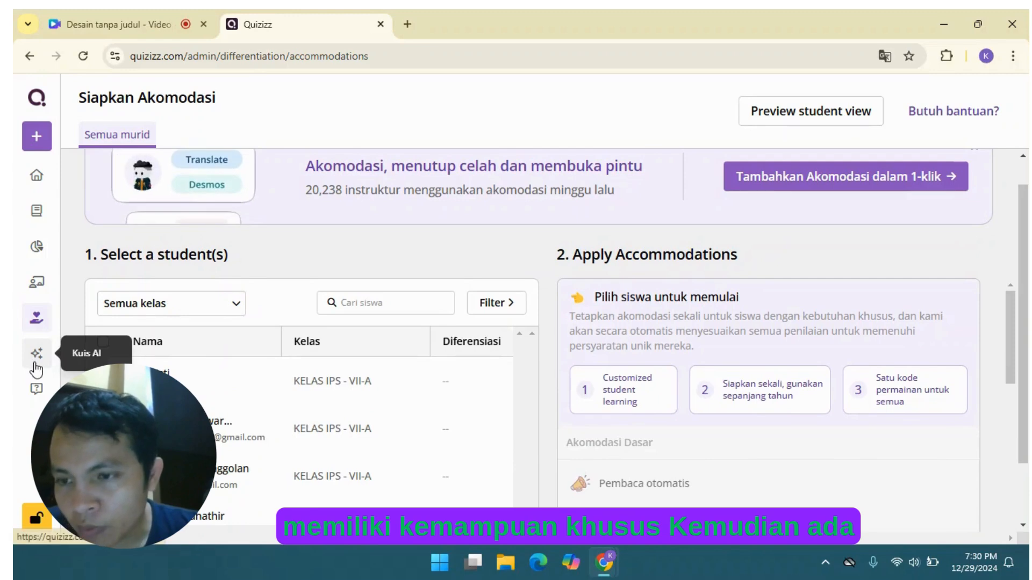
Open Quizizz AI and look through its options for generating questions from existing resources or a topic
left_click(37, 363)
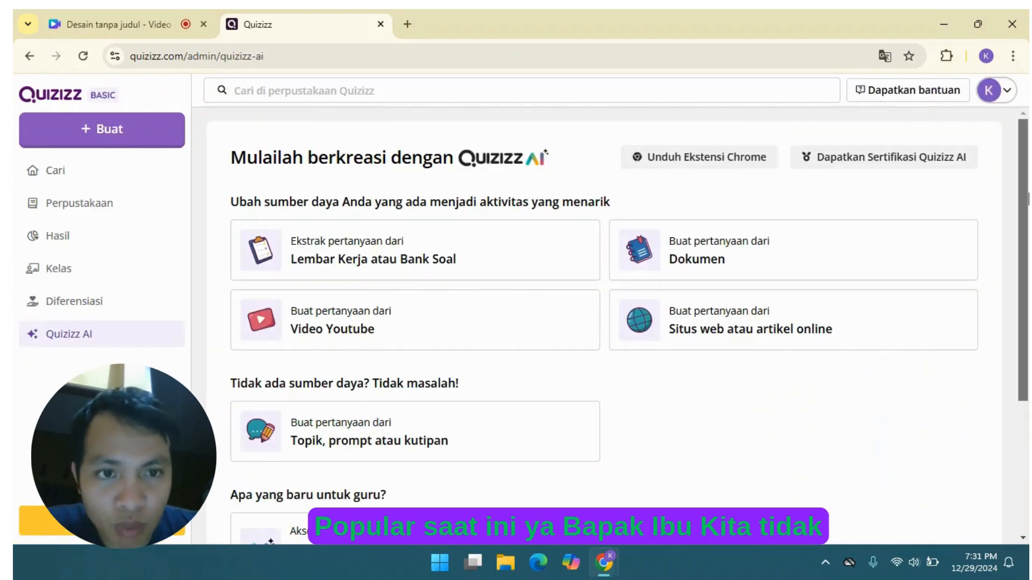
left_click_drag(1029, 199, 1029, 230)
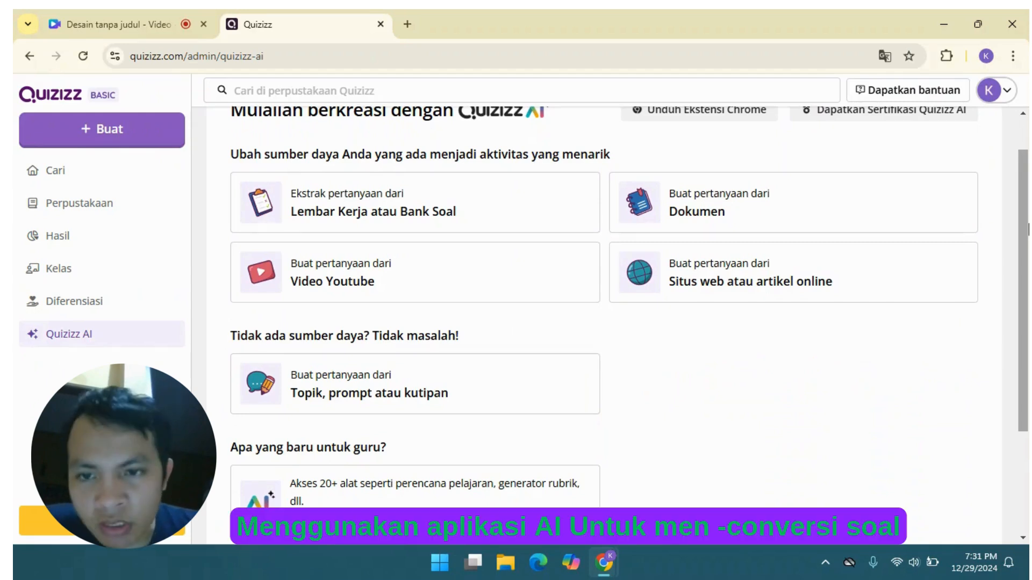
left_click_drag(1027, 230, 1028, 301)
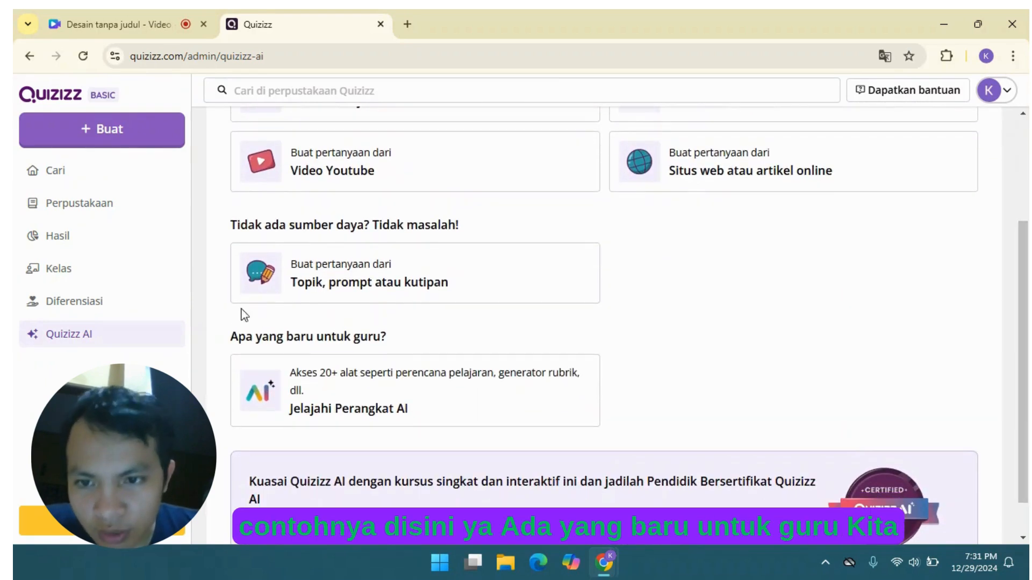
Open Jelajahi Perangkat AI and look through the available assessment, differentiation and communication tools in the AI Toolkit
left_click(350, 407)
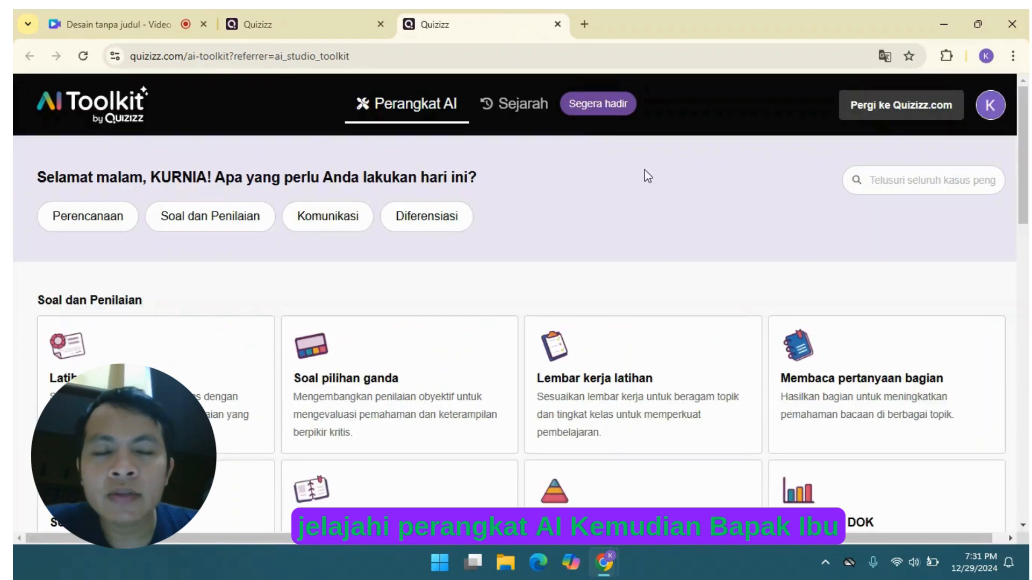
scroll(176, 248, "down", 3)
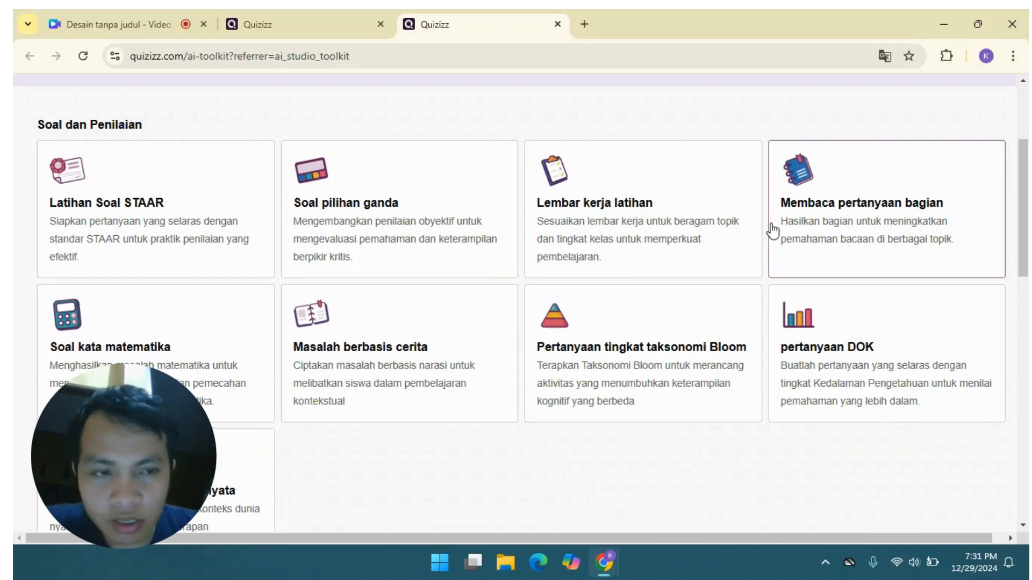
scroll(1028, 183, "down", 15)
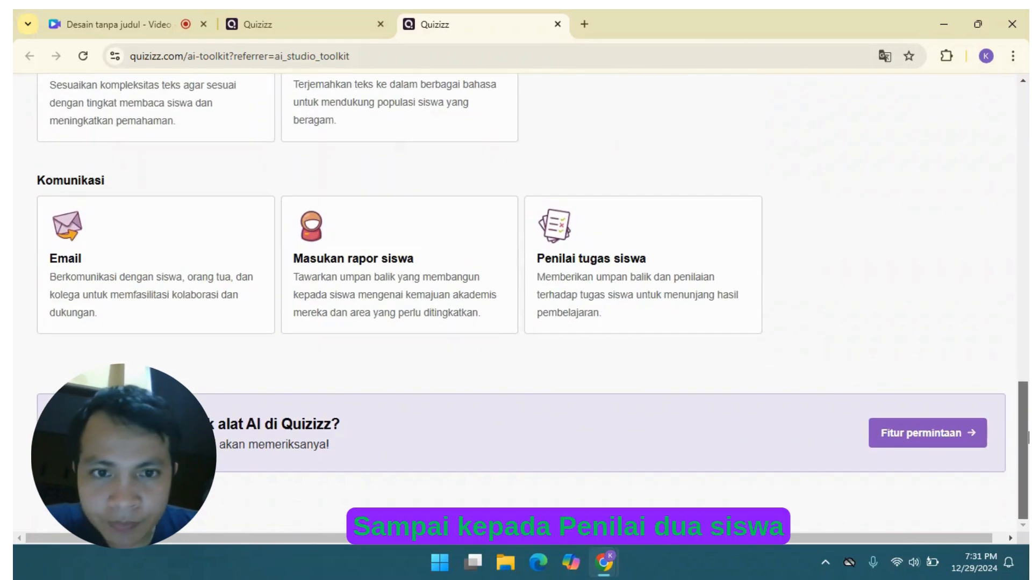
left_click_drag(1026, 412, 1024, 221)
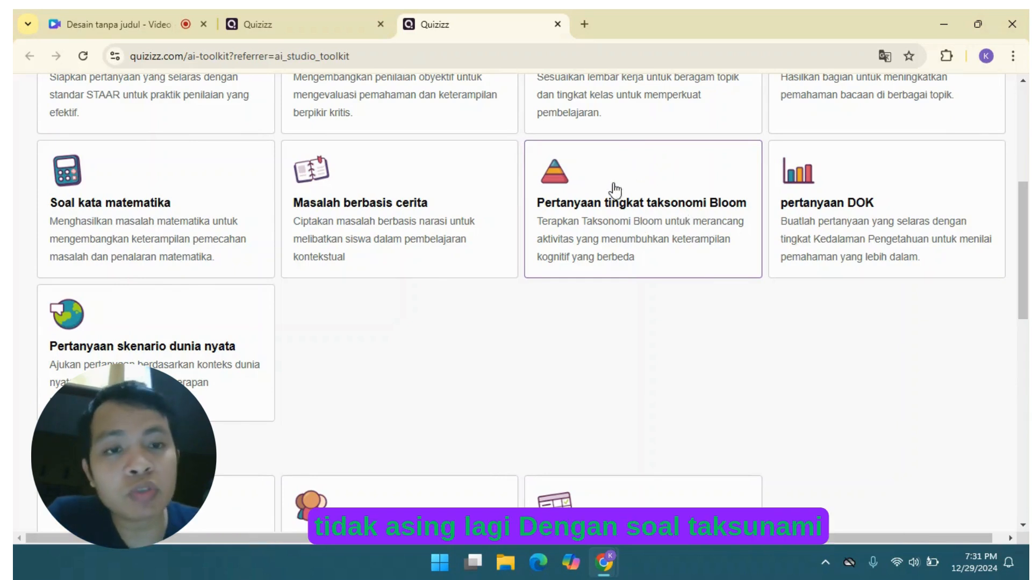
Open the Pertanyaan tingkat taksonomi Bloom generator and enter "interaksi sosial" as the topic
left_click(660, 214)
scroll(663, 251, "up", 4)
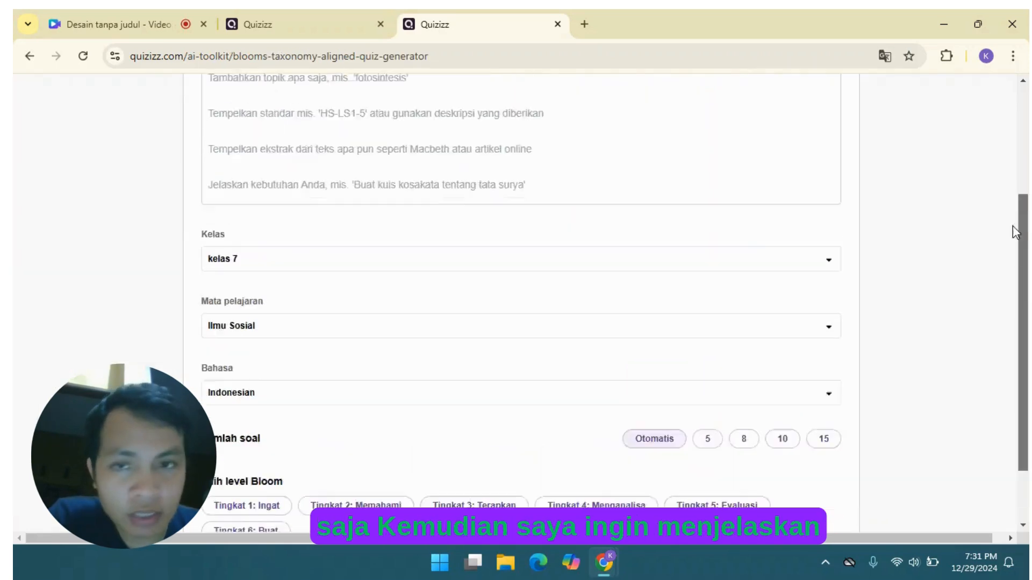
left_click(541, 266)
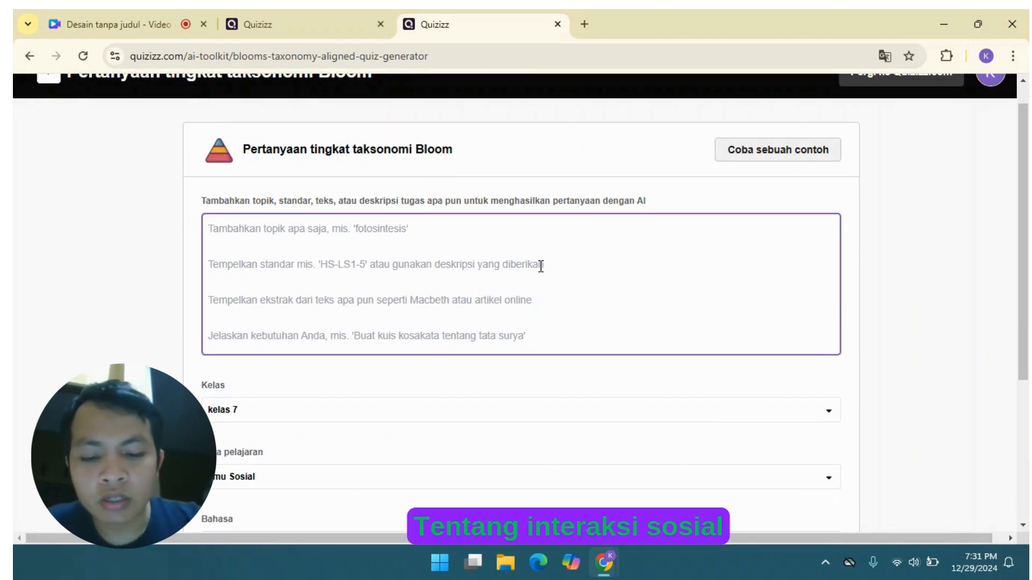
type("interaksi sosial")
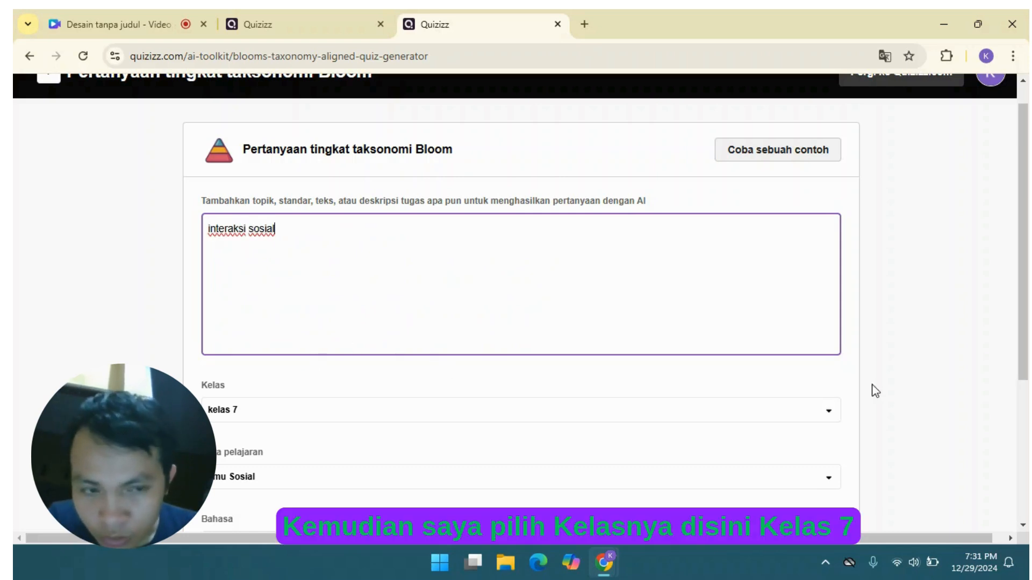
Select all six Bloom levels, from Tingkat 1: Ingat to Tingkat 6: Buat, and submit the question request
scroll(291, 328, "down", 5)
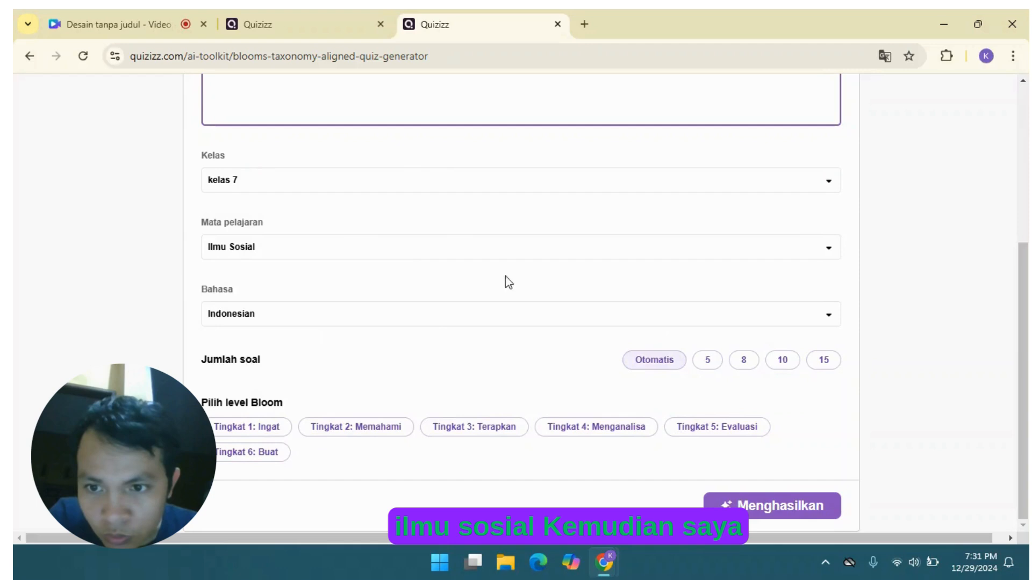
left_click(253, 428)
left_click(382, 430)
left_click(509, 430)
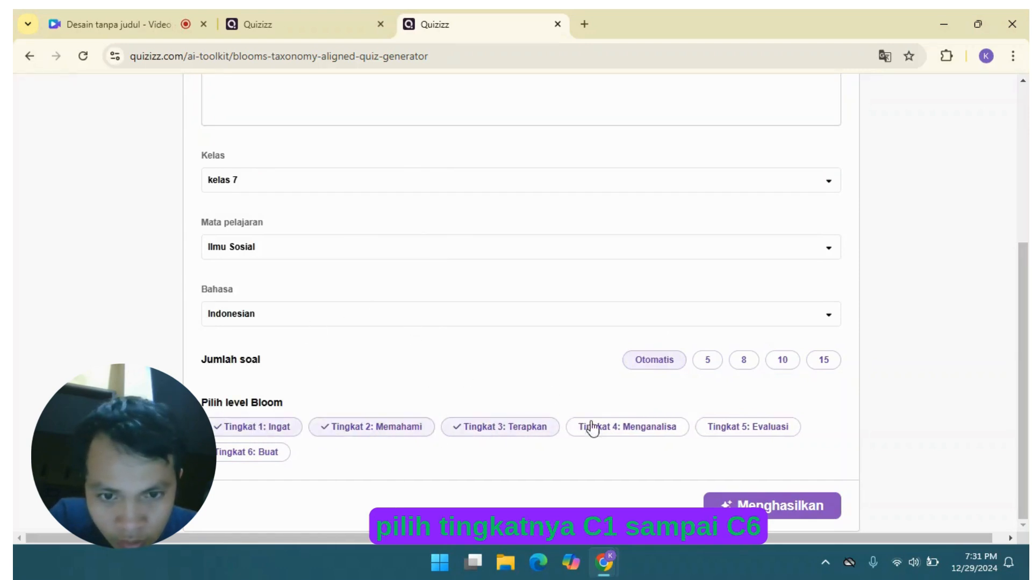
left_click(620, 429)
left_click(755, 428)
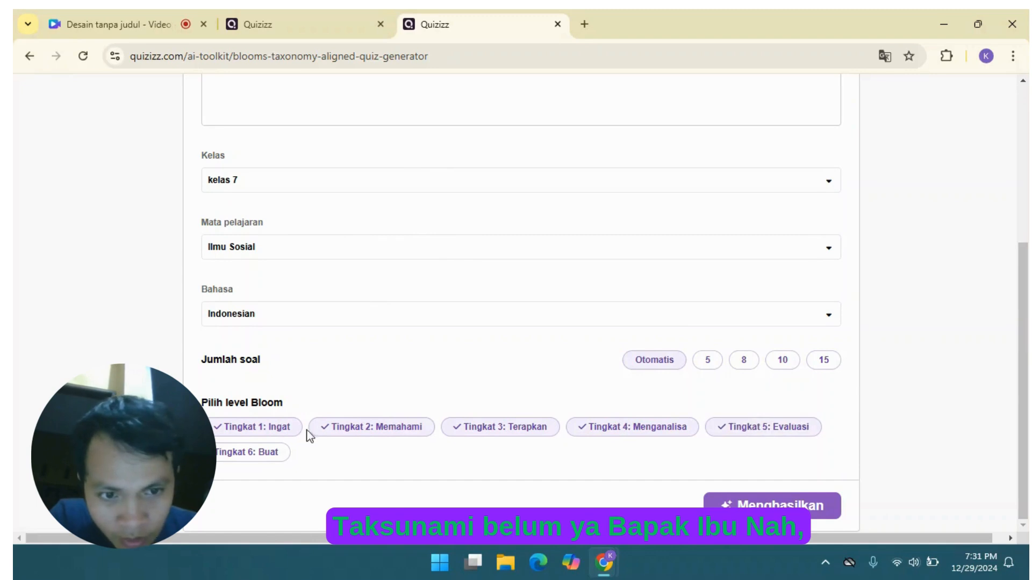
left_click(270, 455)
left_click(779, 504)
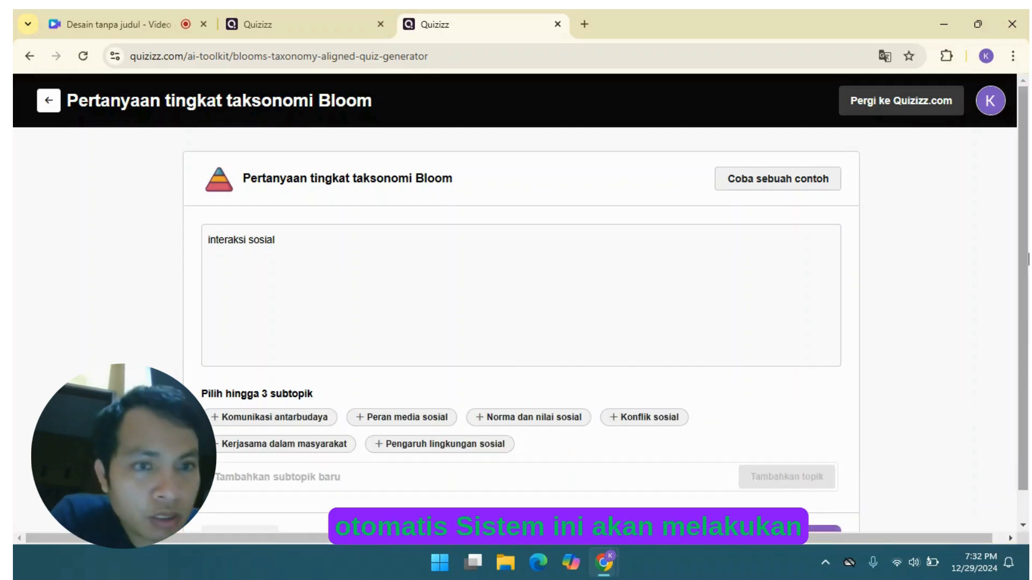
Add all six suggested subtopics, from Komunikasi antarbudaya to Pengaruh lingkungan sosial, and continue to generate the quiz
scroll(1028, 253, "down", 1)
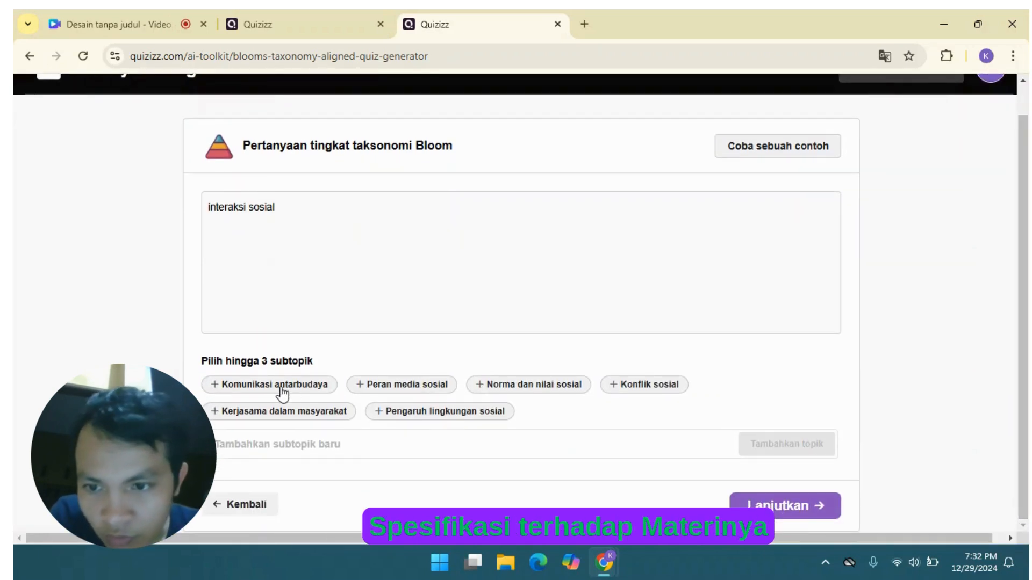
left_click(283, 386)
left_click(400, 391)
left_click(509, 384)
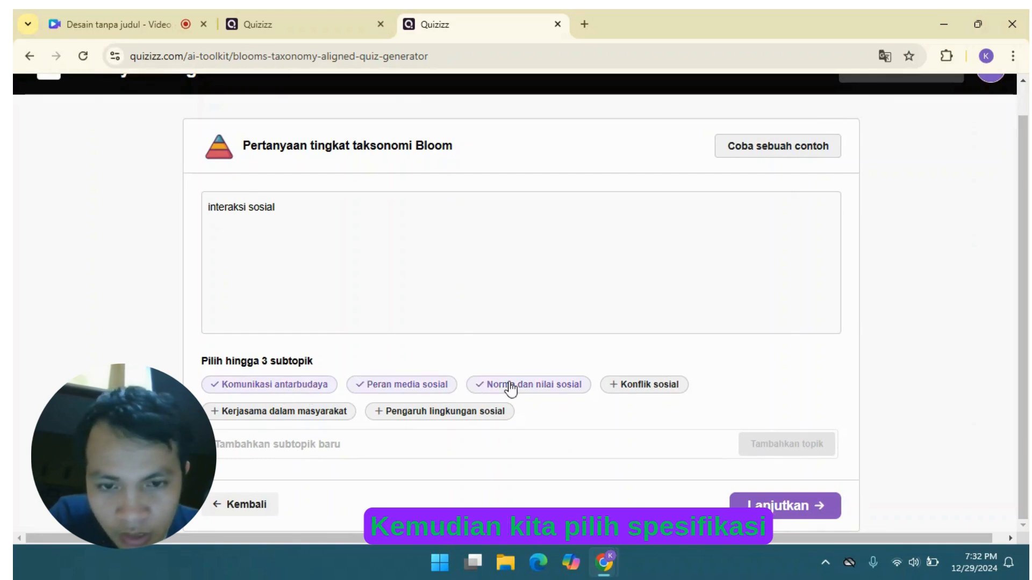
left_click(623, 391)
left_click(288, 418)
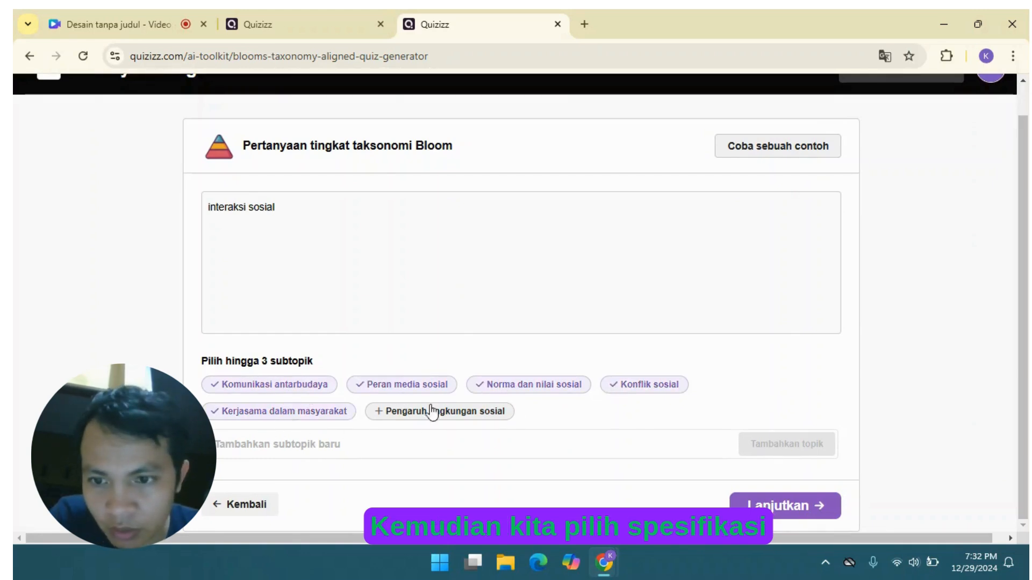
left_click(438, 411)
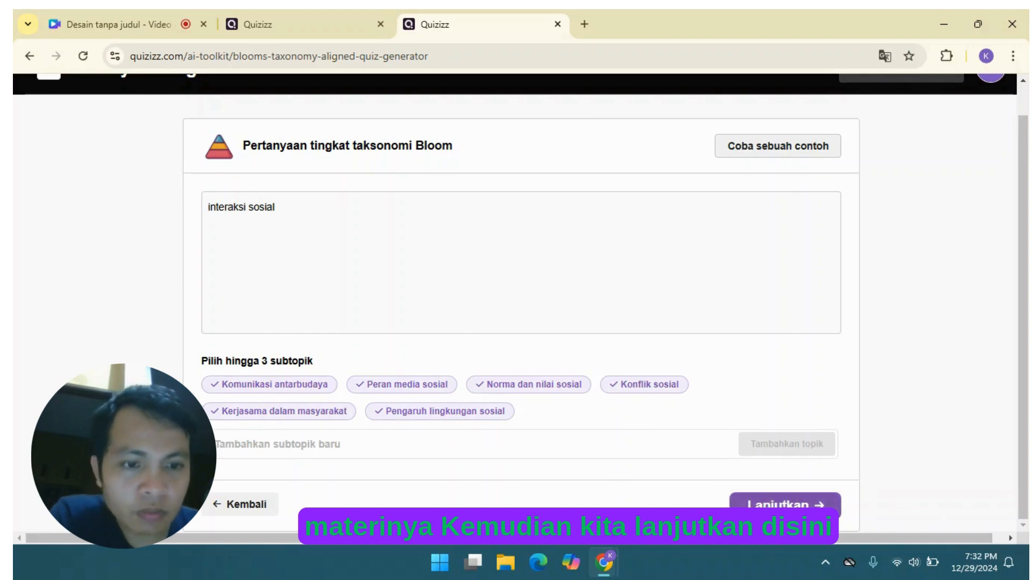
left_click(741, 505)
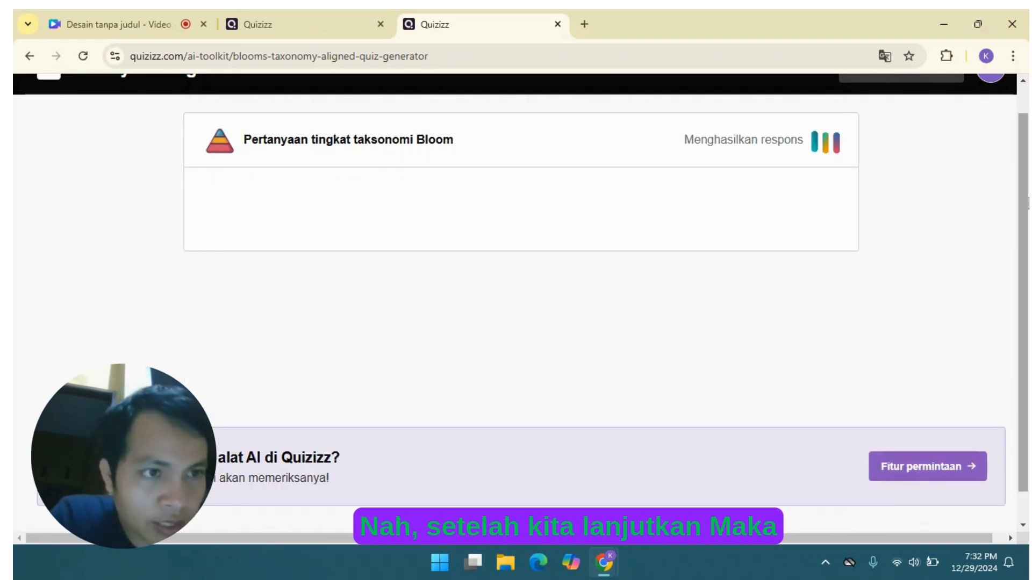
Look through the generated Quiz Interaksi Sosial from its title and Question 1 onward
left_click_drag(1024, 199, 1024, 132)
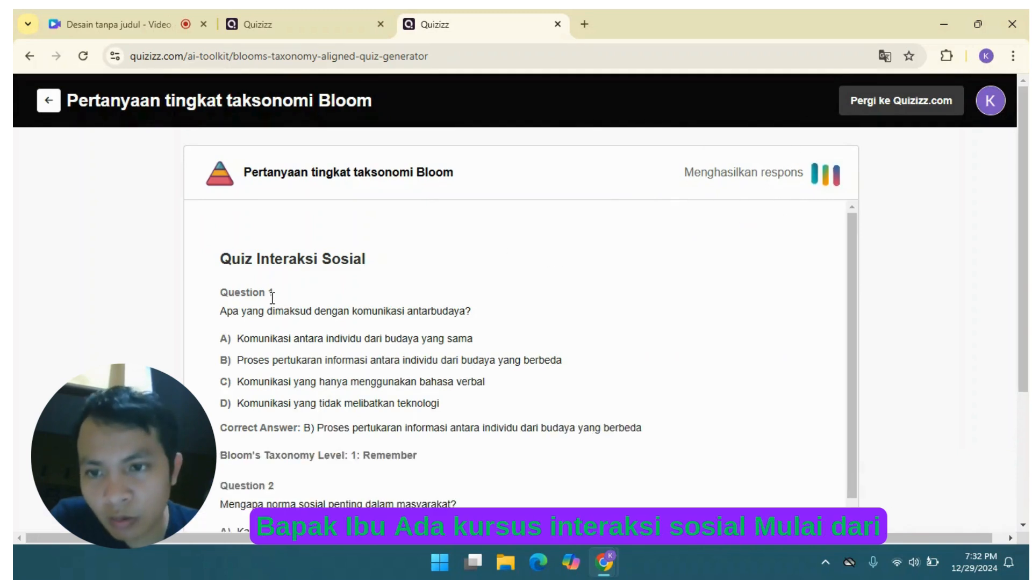
left_click_drag(230, 261, 367, 261)
left_click(302, 299)
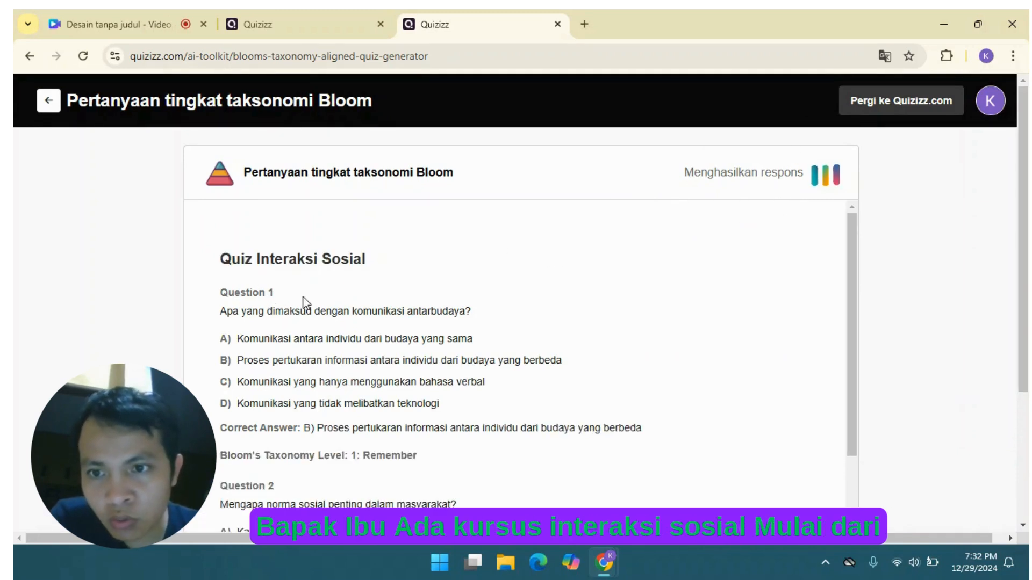
scroll(919, 236, "down", 3)
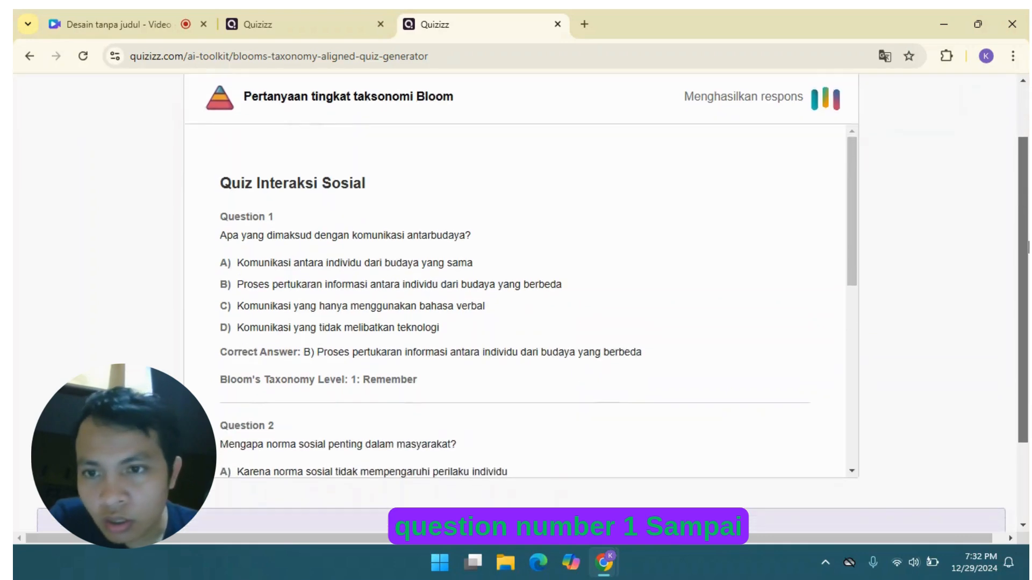
left_click_drag(854, 148, 857, 371)
left_click_drag(1024, 311, 1004, 260)
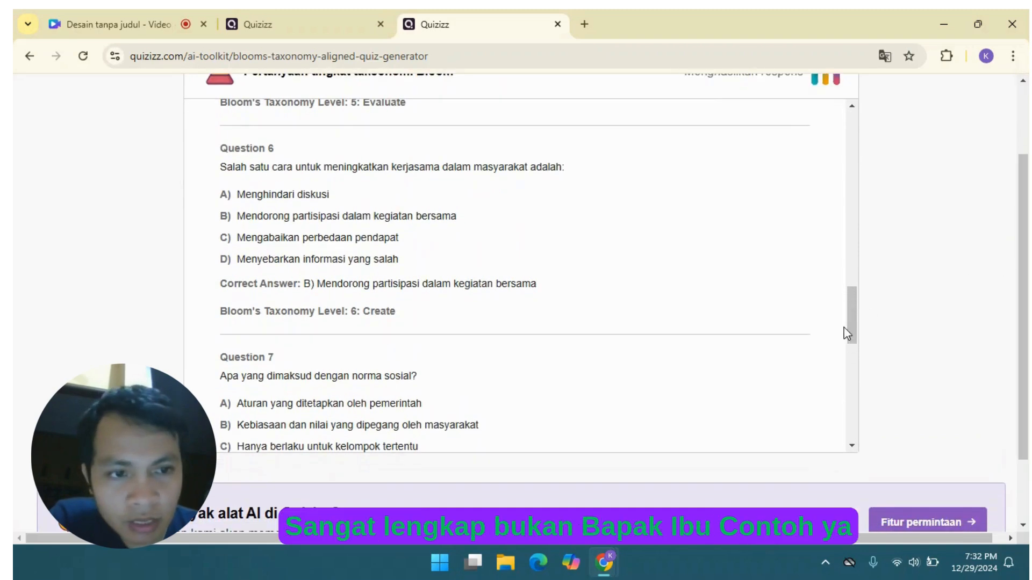
Check the answer options, correct answer and Bloom's taxonomy level of Question 1 in the generated quiz
left_click_drag(847, 301, 844, 181)
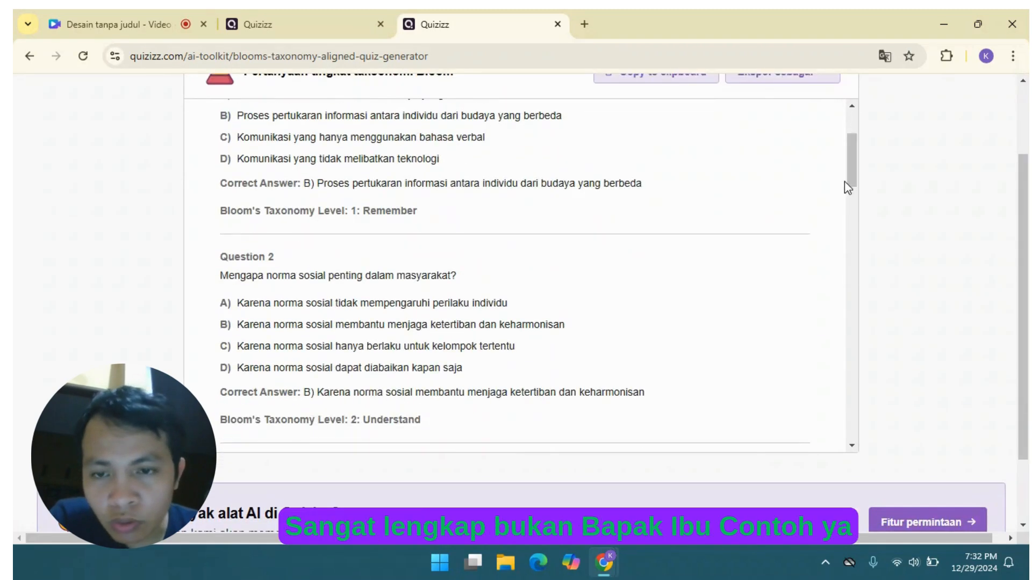
left_click_drag(316, 214, 390, 208)
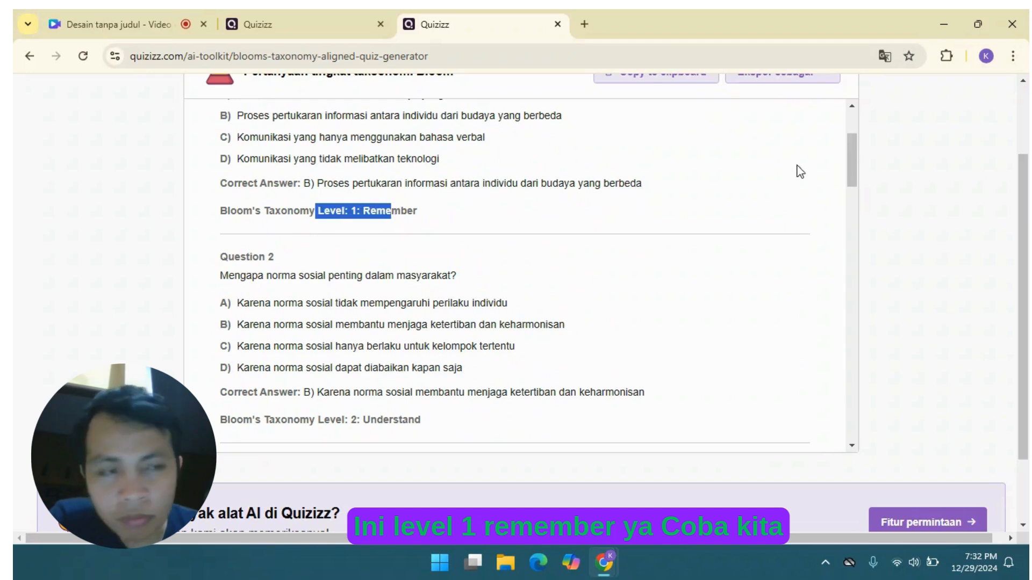
left_click_drag(848, 150, 848, 144)
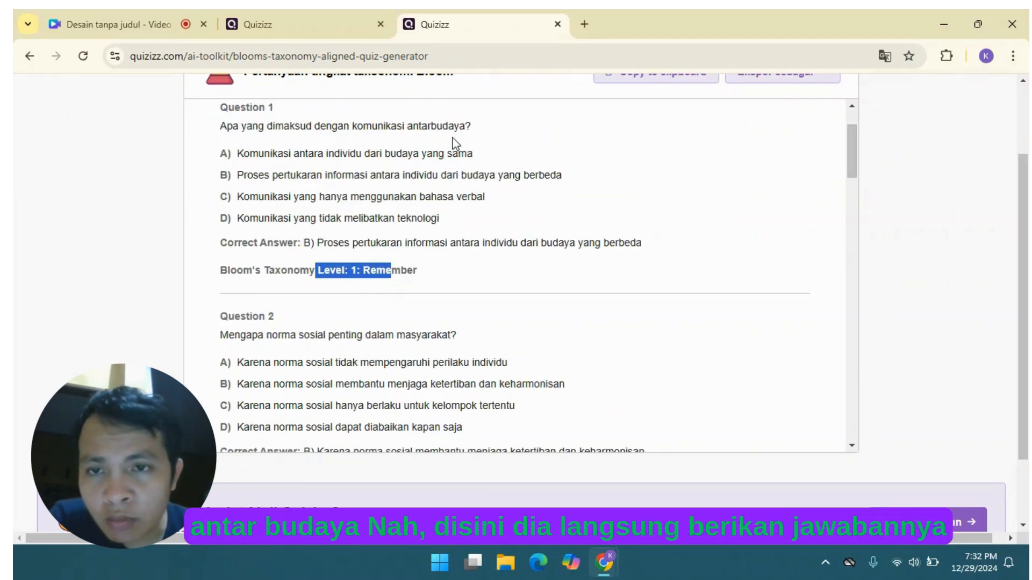
left_click(445, 155)
left_click_drag(300, 243, 688, 249)
left_click(376, 194)
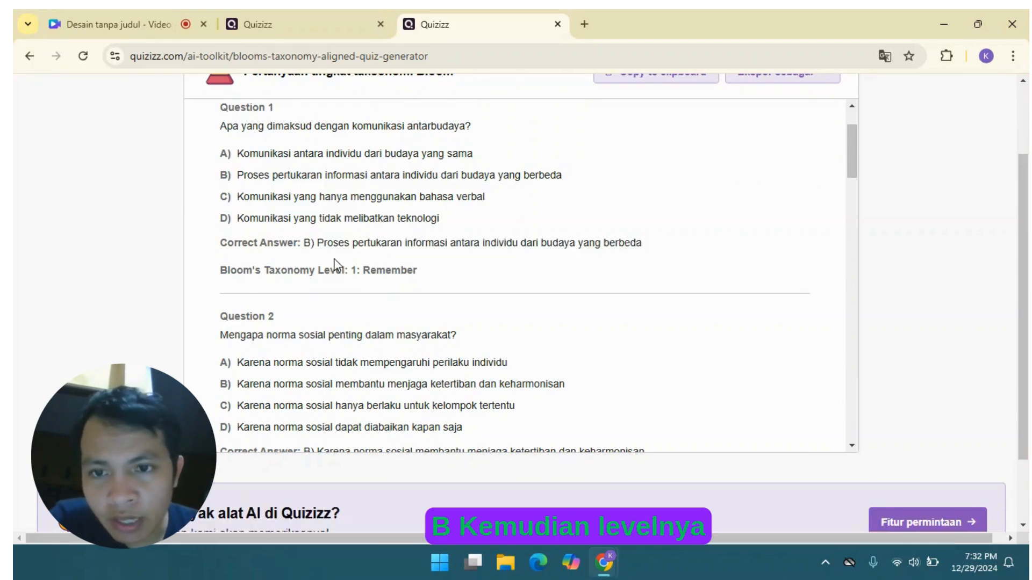
left_click_drag(319, 270, 421, 271)
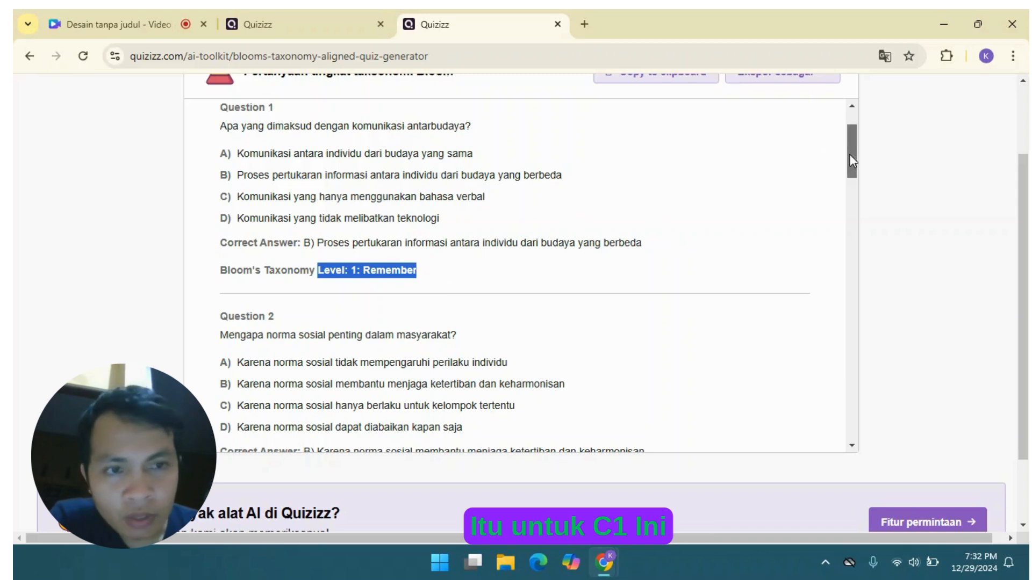
Check the Bloom's taxonomy levels given for Questions 2, 3 and 6 of the generated quiz
left_click_drag(852, 160, 538, 210)
left_click_drag(449, 210, 309, 208)
left_click_drag(405, 413, 300, 412)
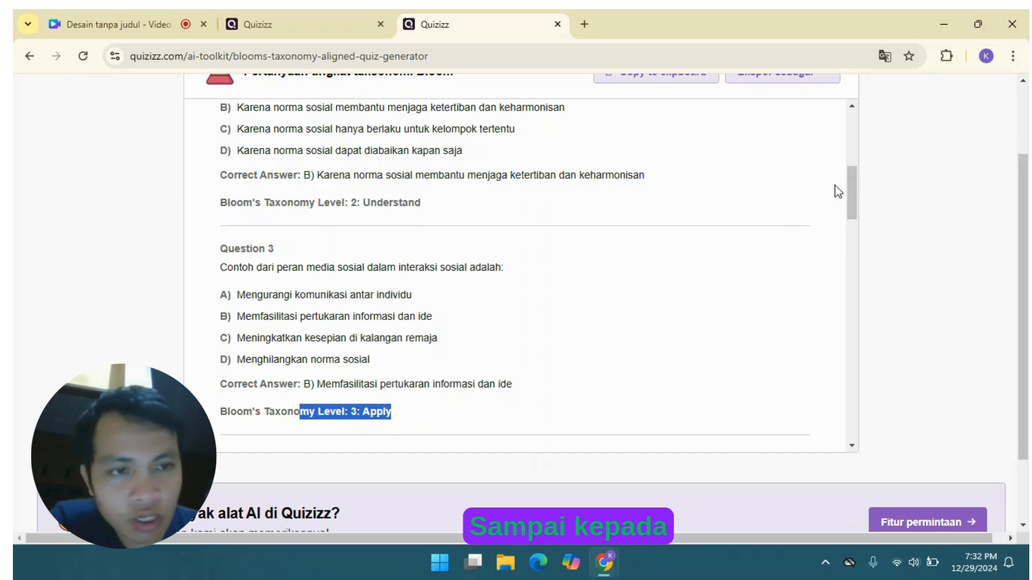
left_click_drag(848, 194, 850, 300)
left_click_drag(417, 320, 335, 328)
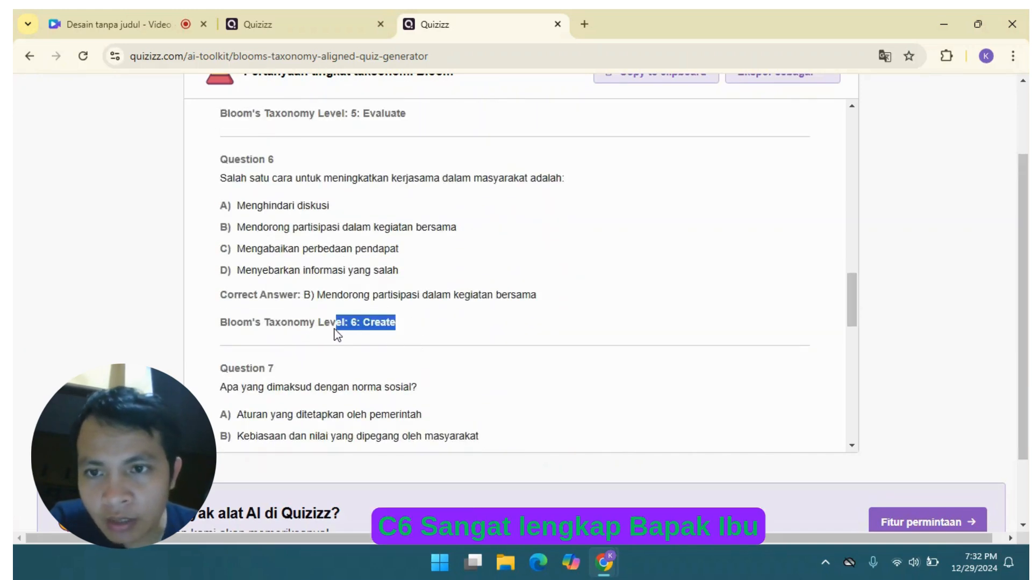
Export the generated Bloom's taxonomy questions to Quizizz as an editable quiz
left_click_drag(1024, 263, 1028, 130)
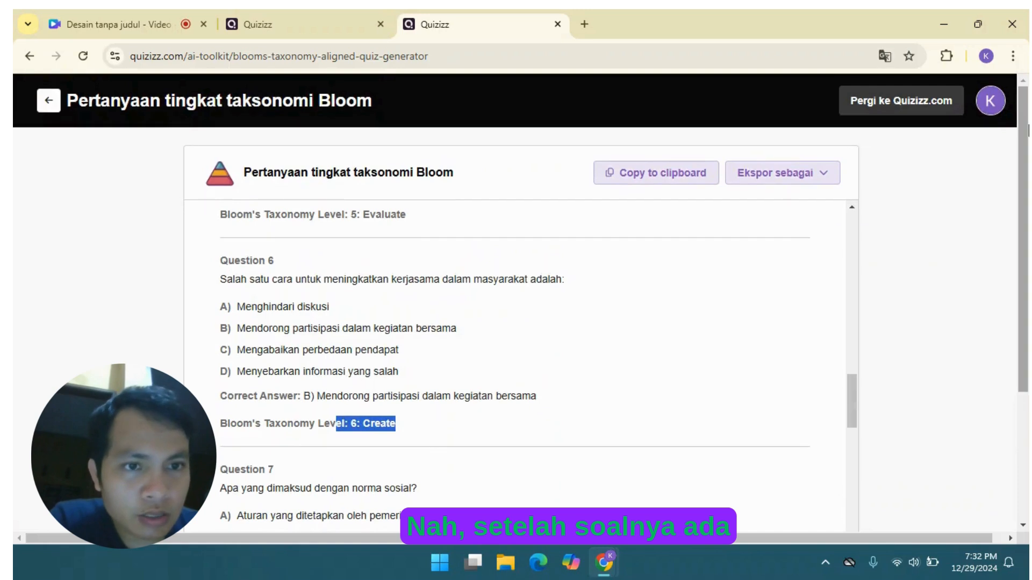
left_click(802, 183)
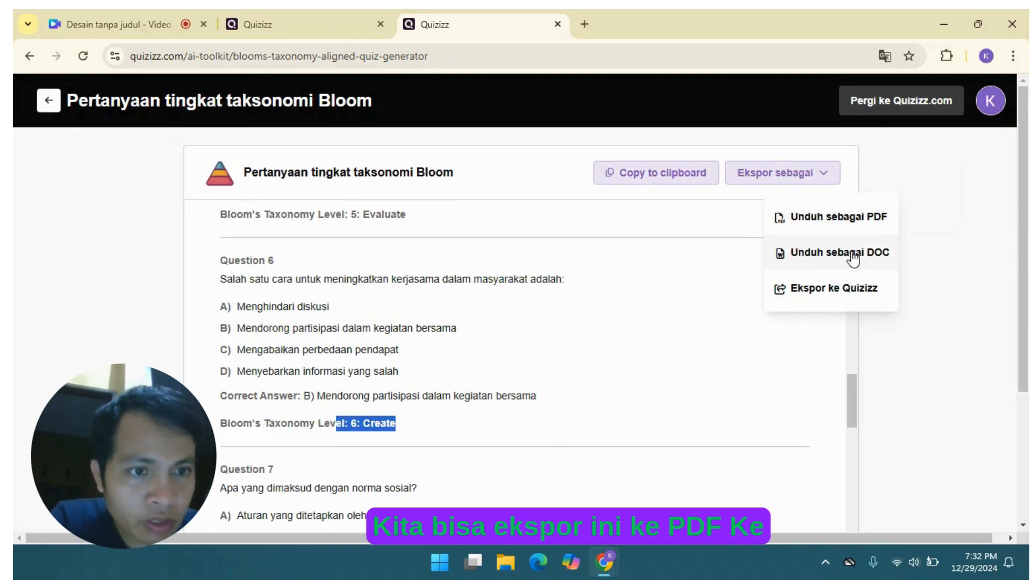
left_click(841, 293)
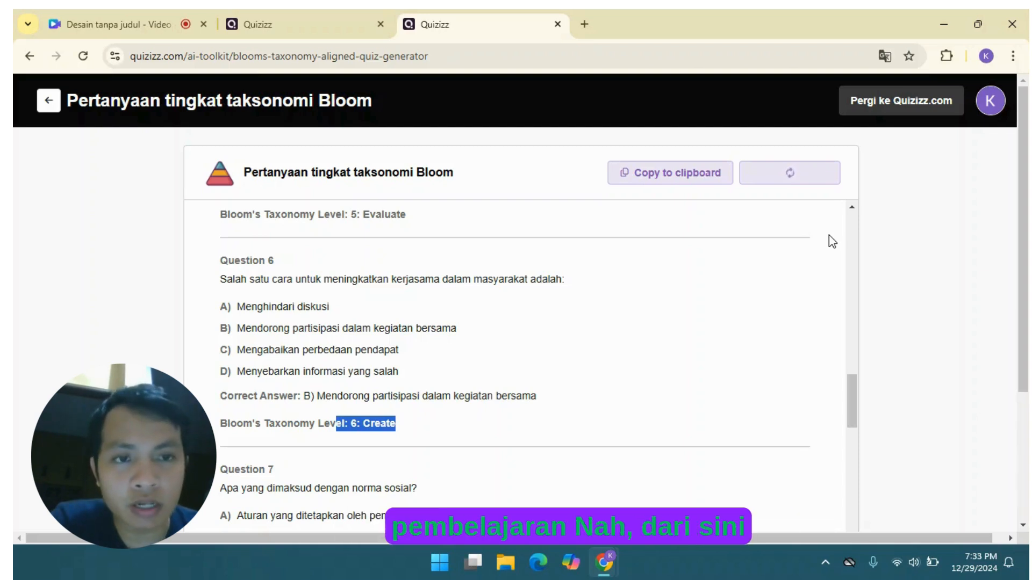
scroll(1028, 180, "down", 1)
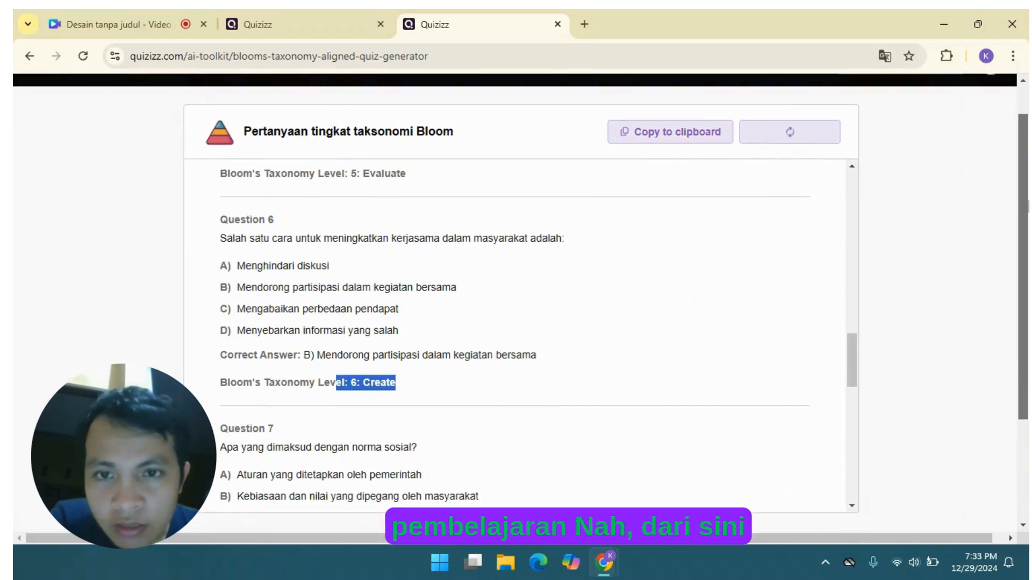
scroll(853, 342, "down", 2)
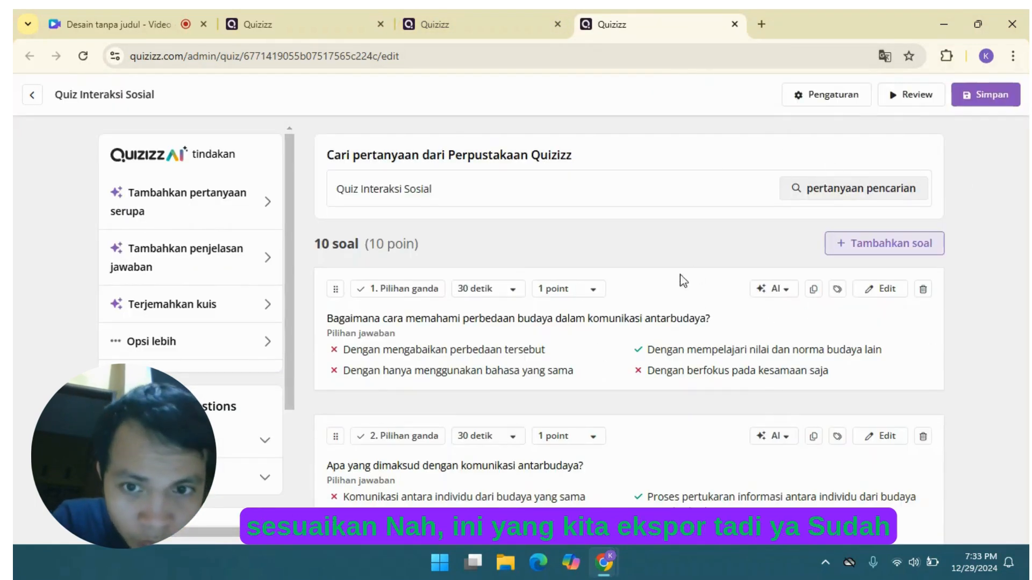
Save Quiz Interaksi Sosial with subject Ilmu Sosial, grade kelas 7 and language Indonesian
left_click(991, 95)
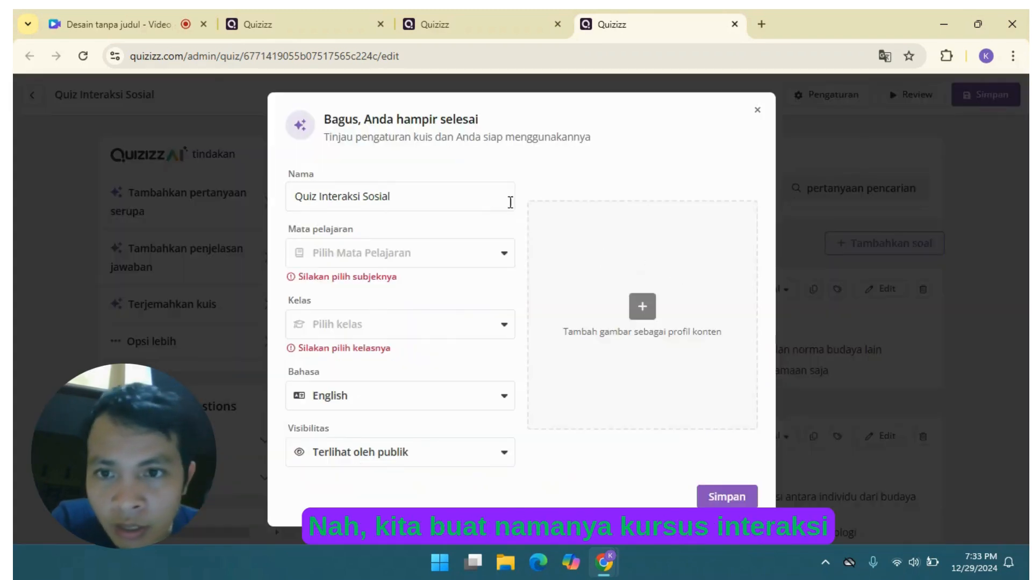
left_click(379, 197)
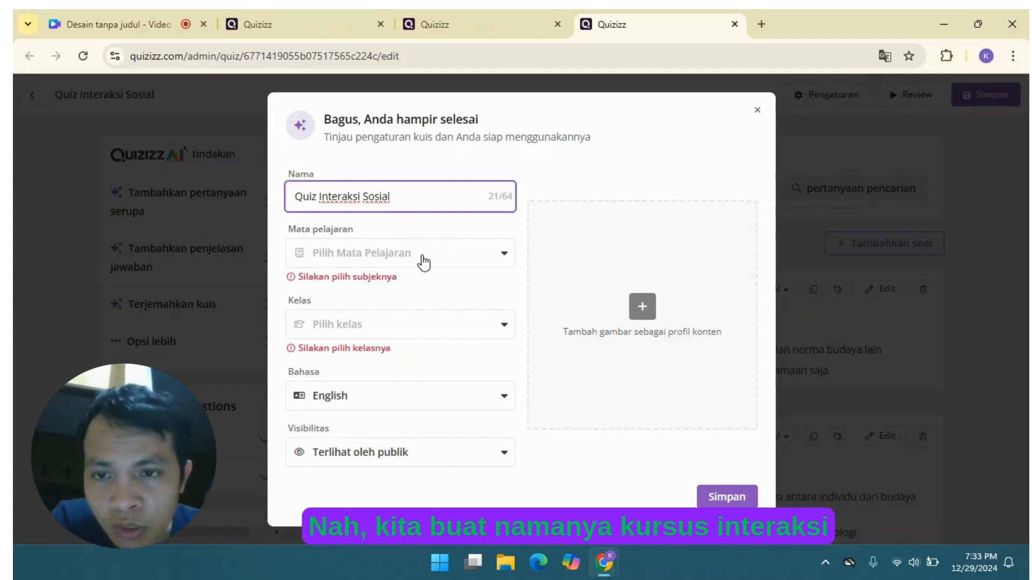
left_click(424, 262)
left_click(371, 273)
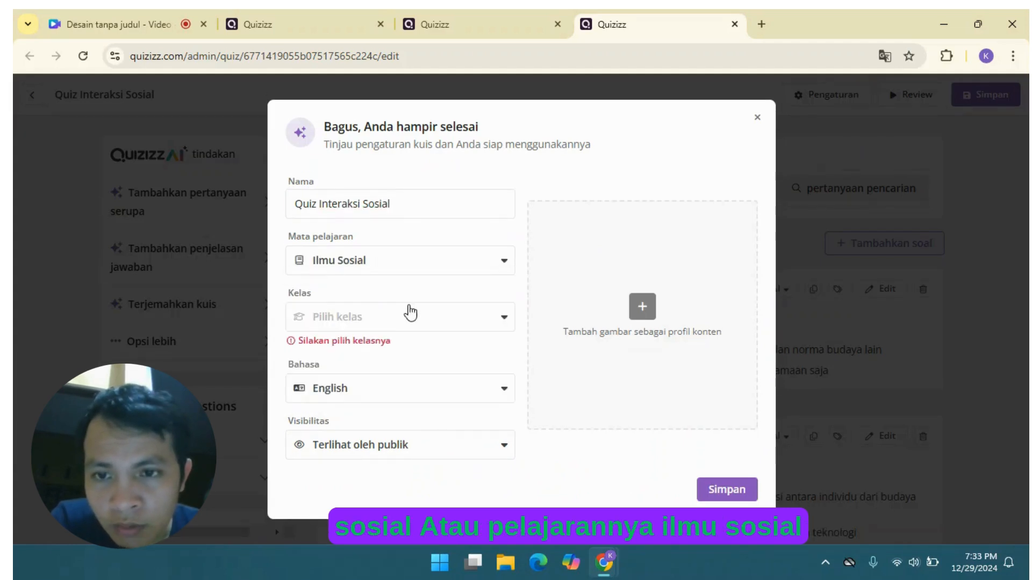
left_click(429, 326)
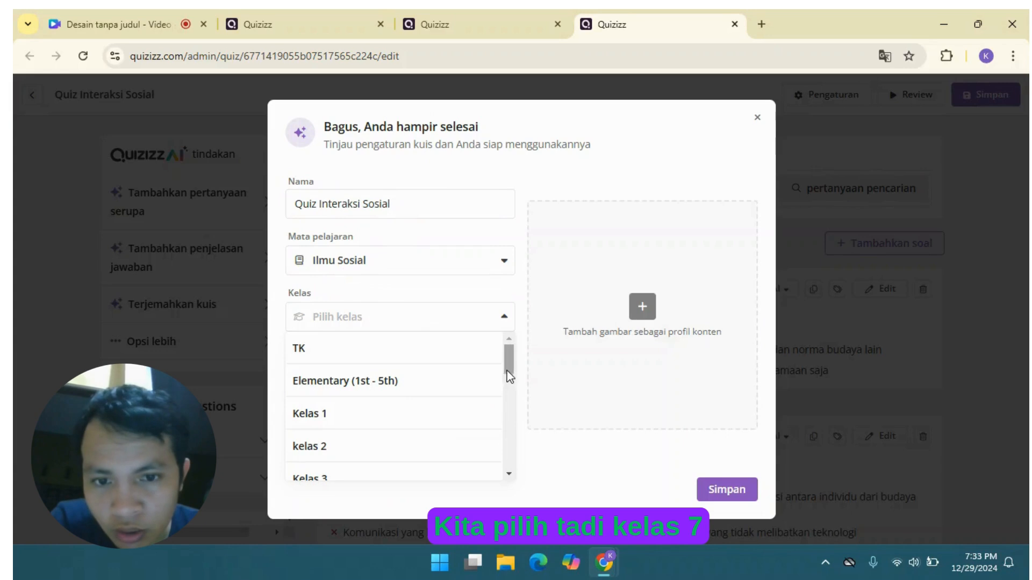
scroll(511, 381, "down", 1)
left_click_drag(512, 383, 520, 415)
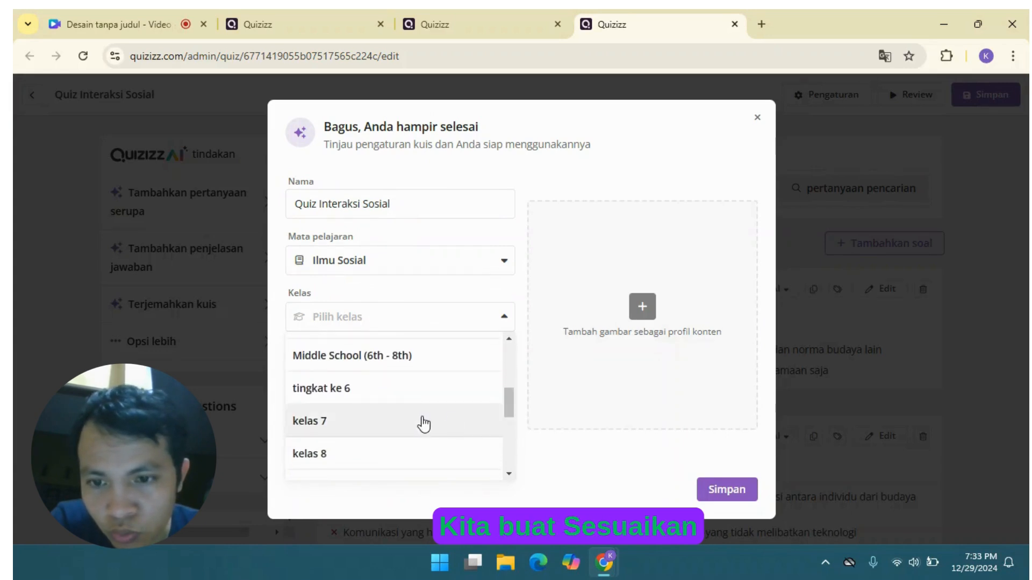
left_click(421, 422)
left_click(498, 395)
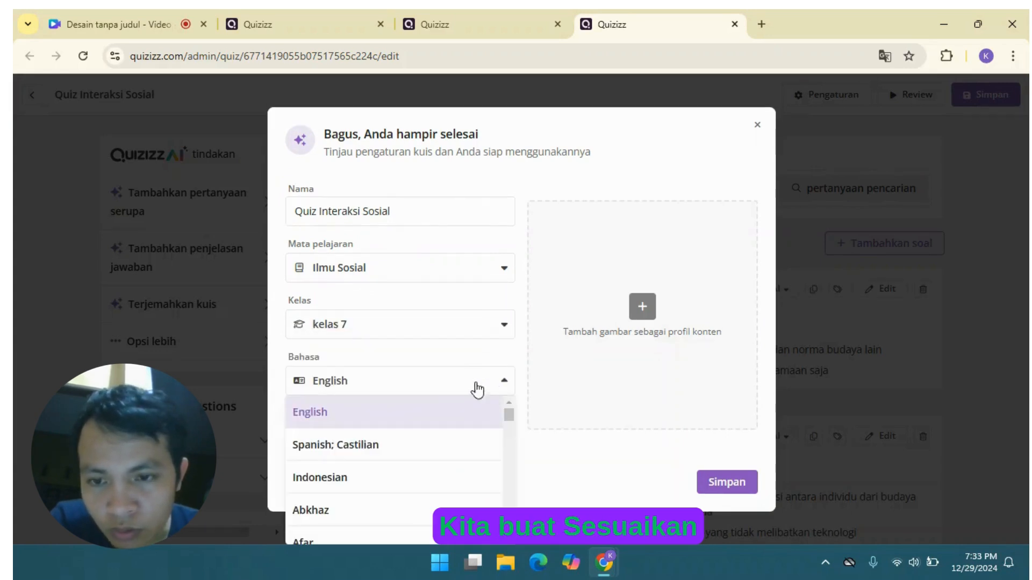
left_click(365, 482)
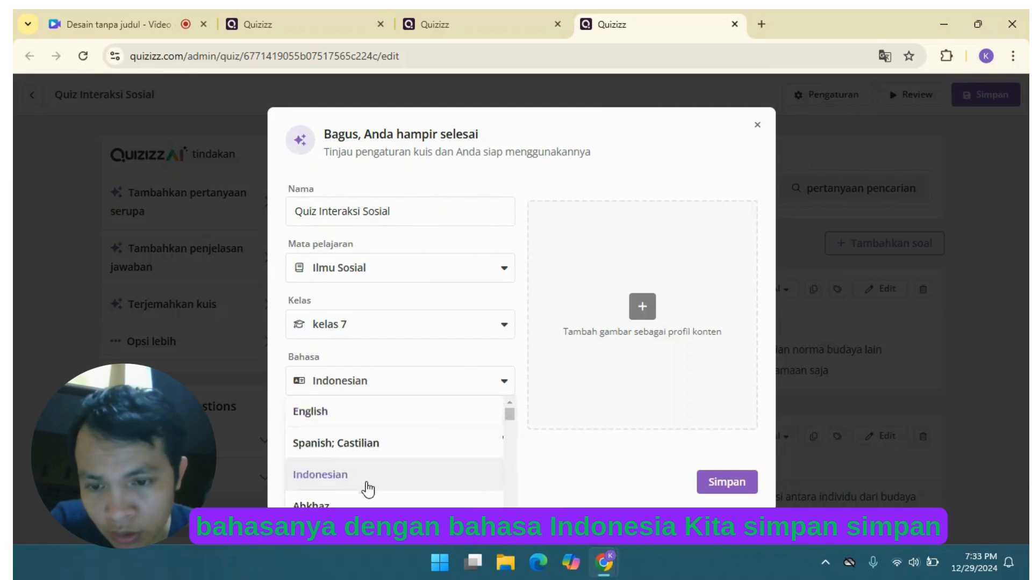
left_click(717, 486)
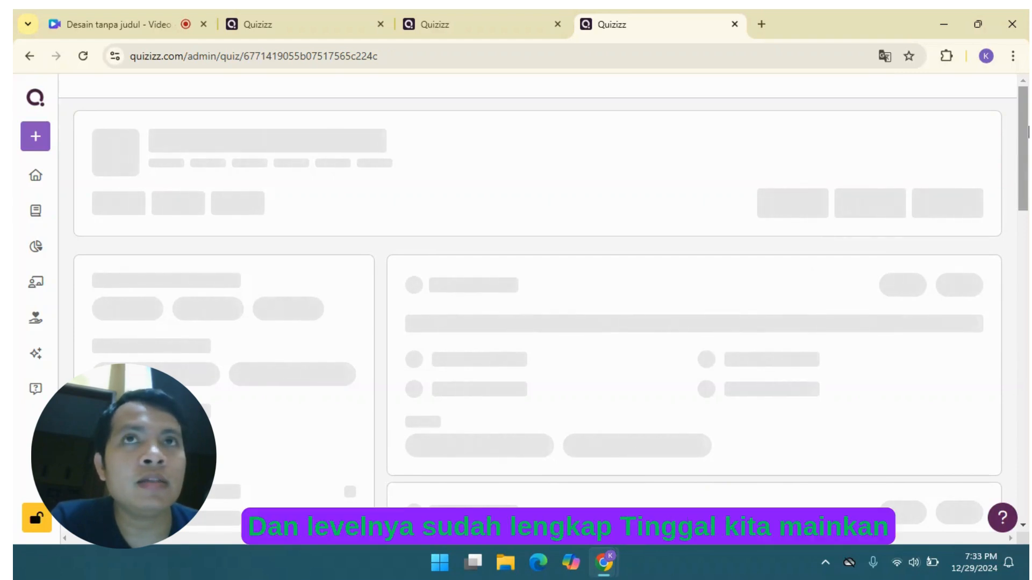
Try to start Quiz Interaksi Sosial live through the accommodations setup, and return to the quiz page without saving
left_click_drag(1026, 133, 1024, 144)
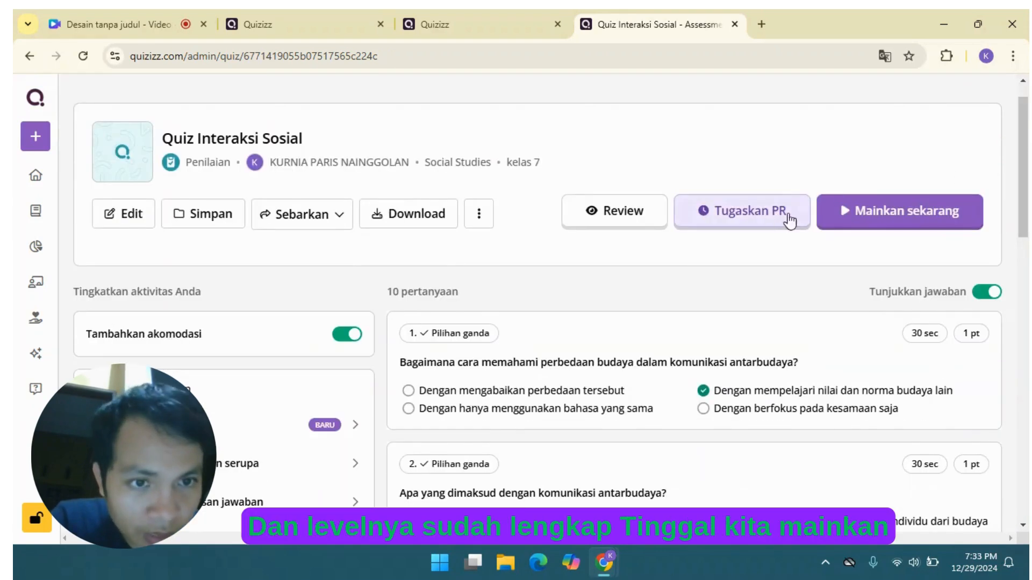
left_click(887, 220)
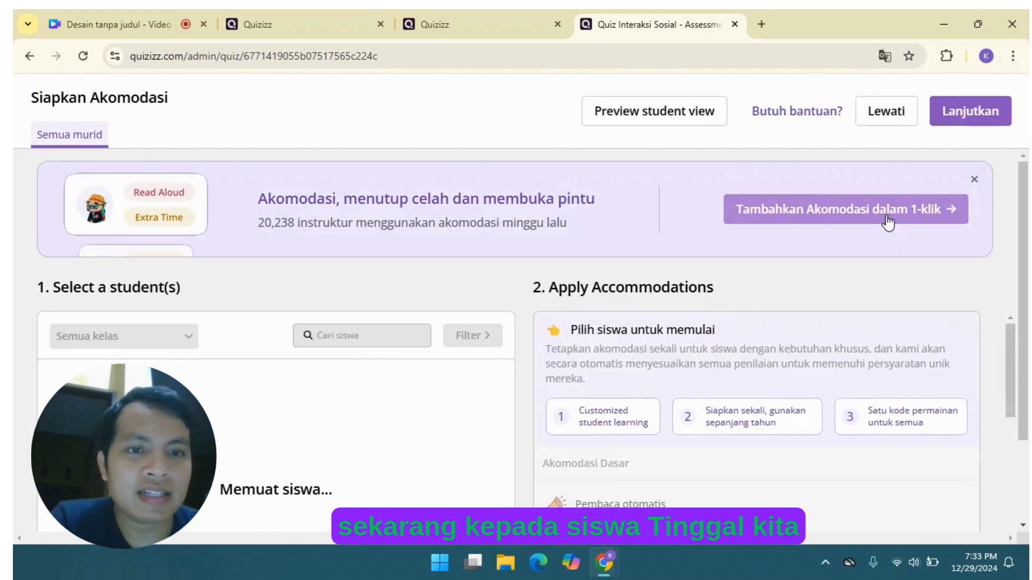
left_click(967, 119)
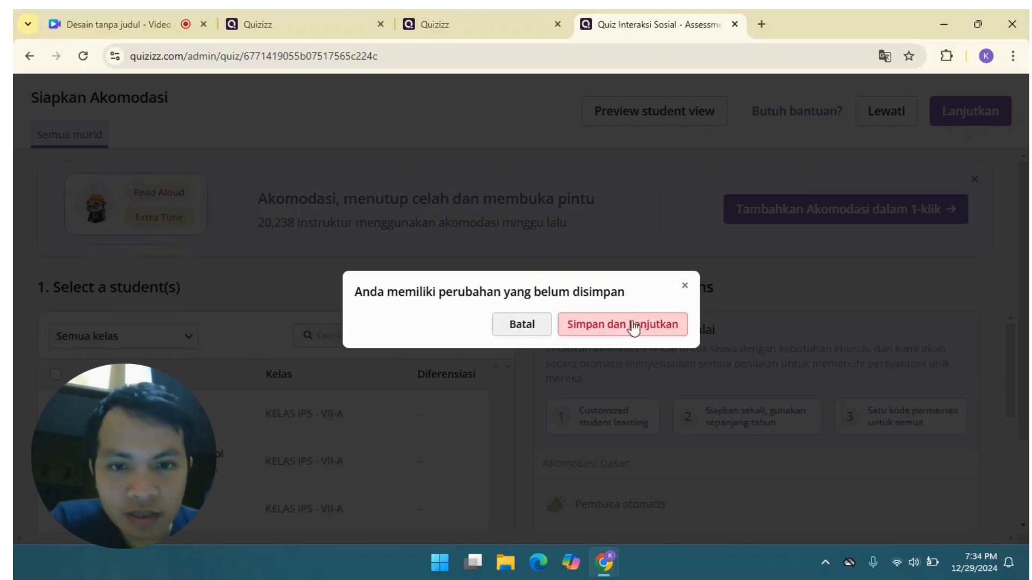
left_click(685, 287)
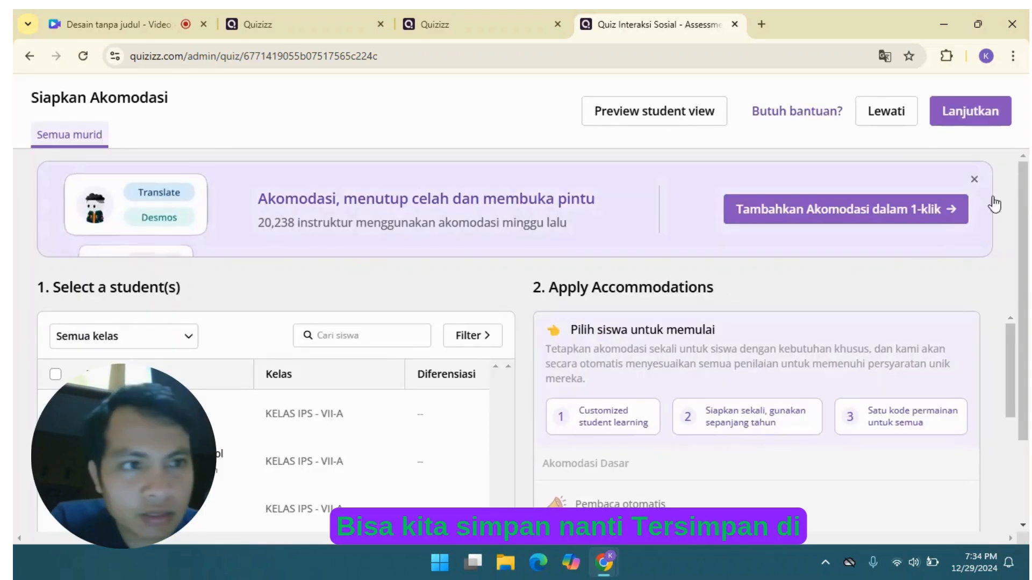
left_click(29, 63)
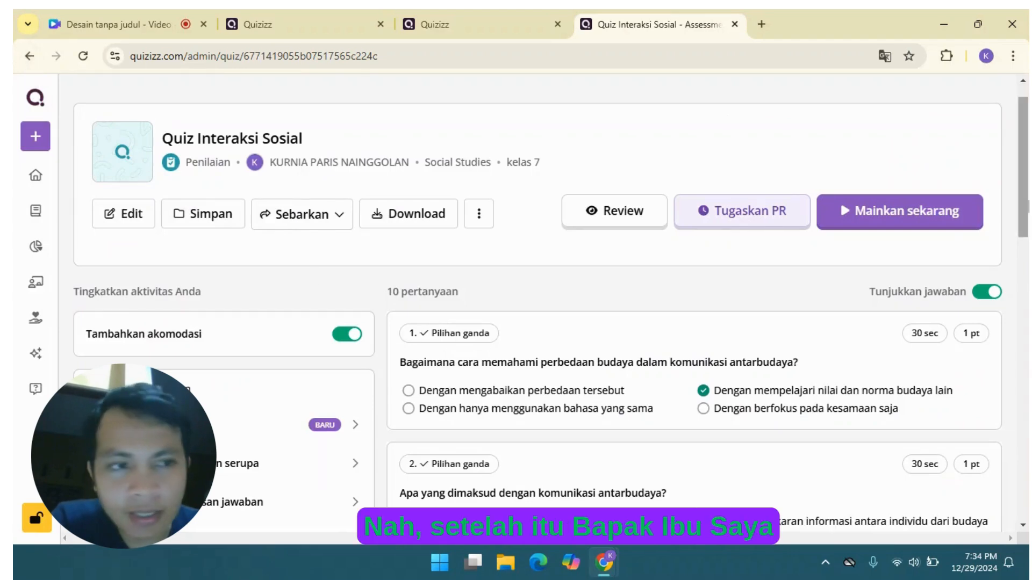
Create a new assessment (Penilaian) and choose to build it from scratch
scroll(159, 252, "up", 1)
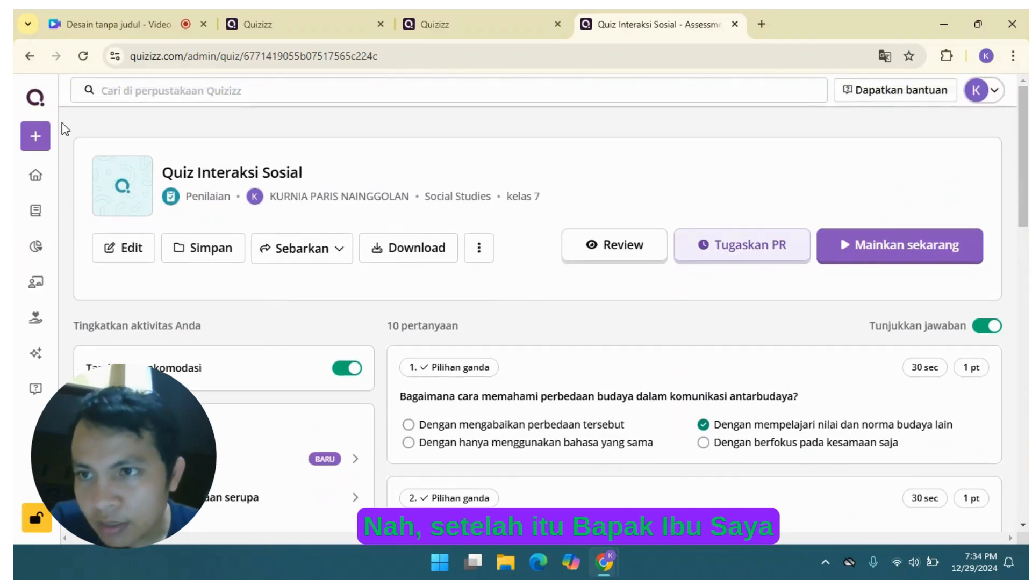
left_click(39, 135)
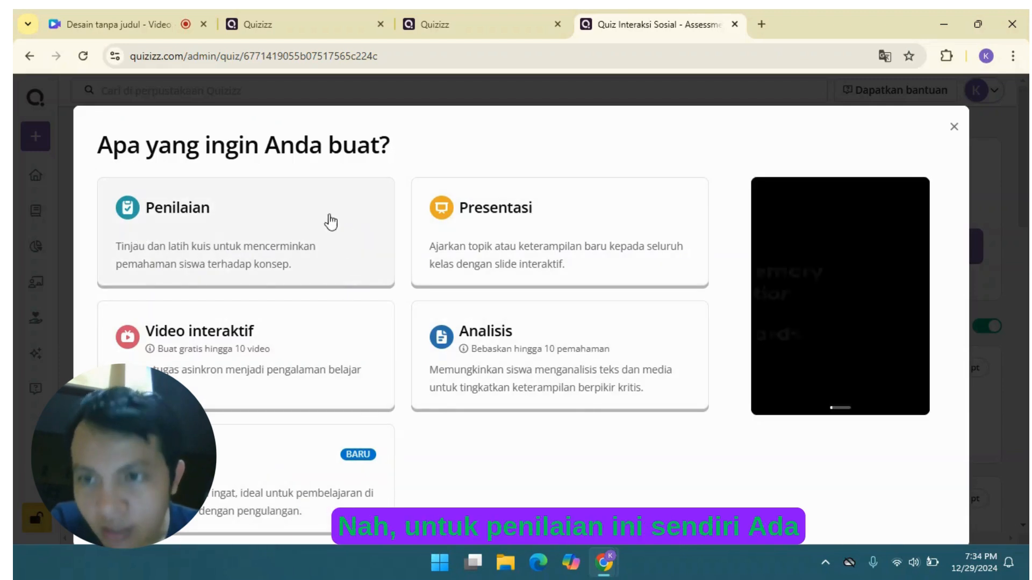
left_click(257, 228)
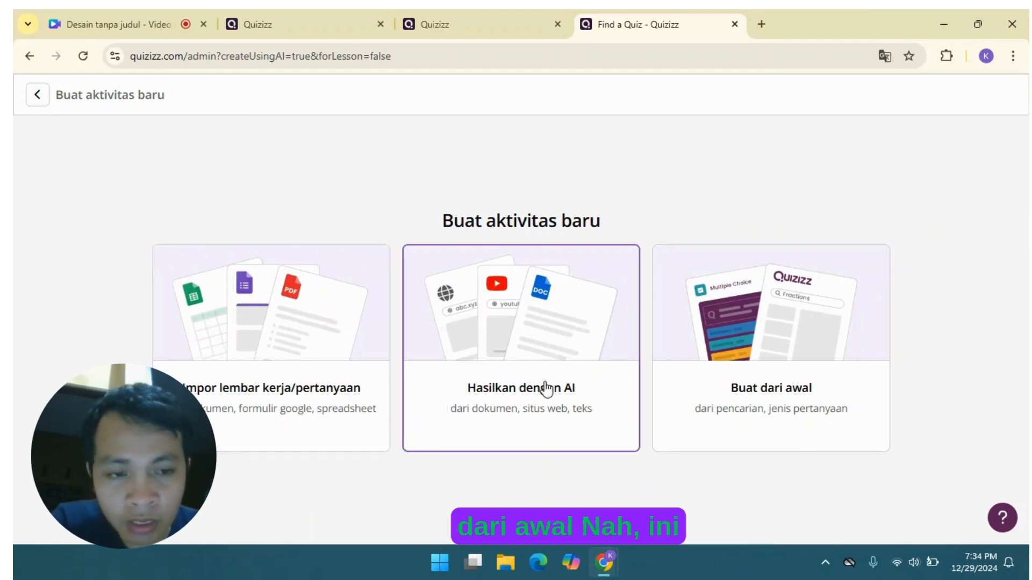
left_click(779, 329)
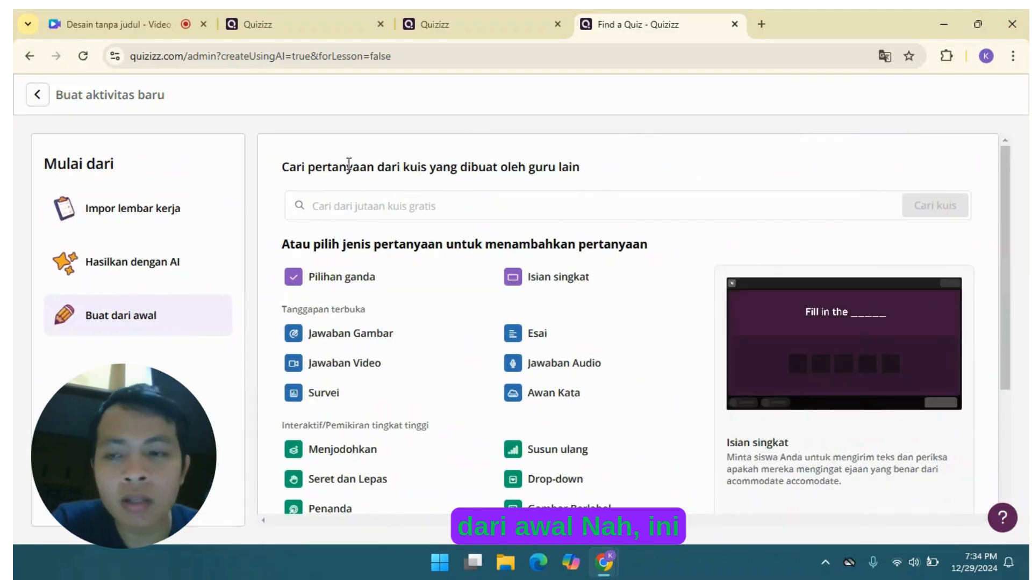
Look through the available question types and add a Pilihan ganda (multiple-choice) question
left_click_drag(1004, 201, 1016, 289)
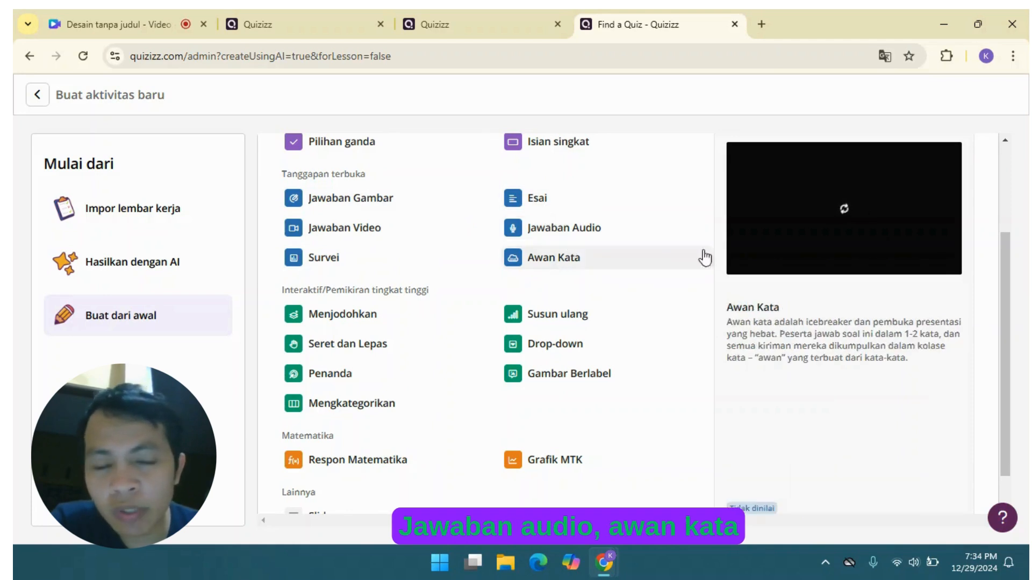
scroll(1017, 263, "down", 1)
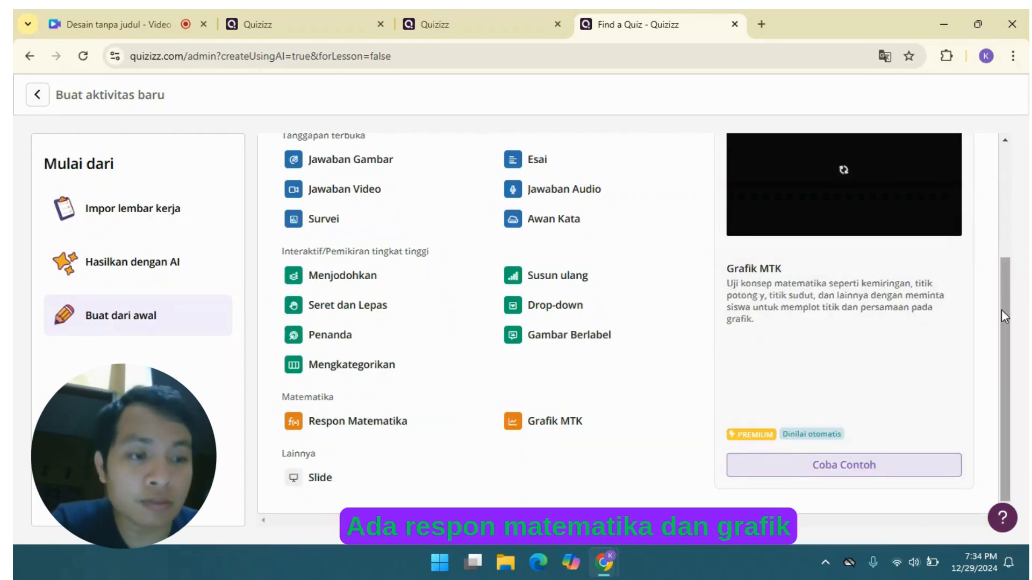
left_click_drag(998, 302, 979, 170)
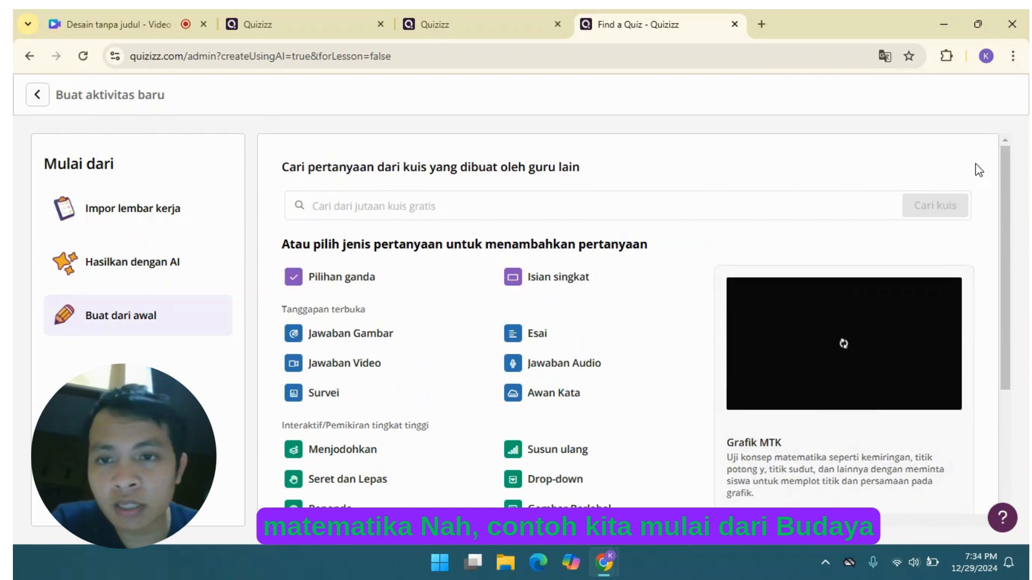
left_click(333, 276)
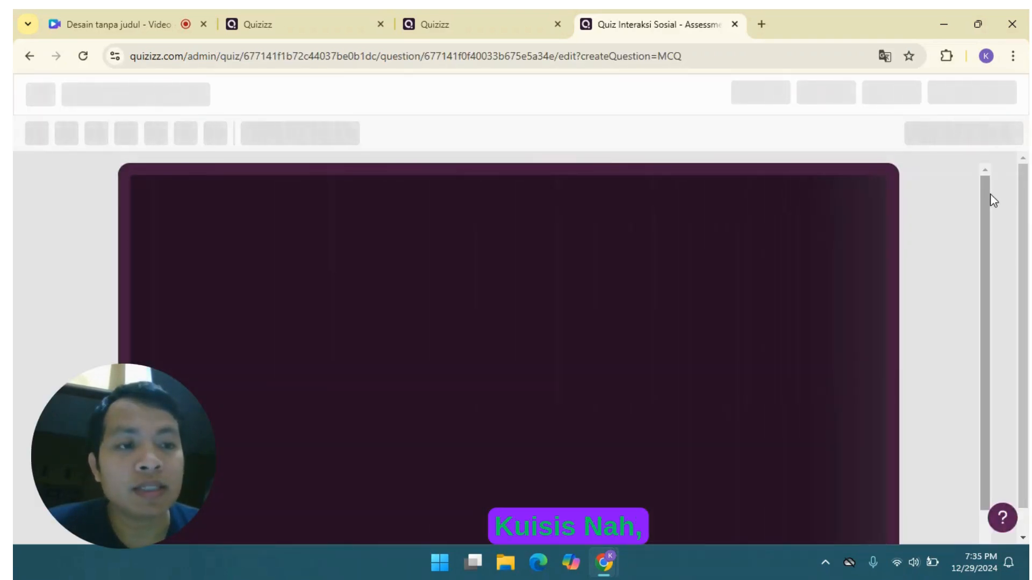
Enter the question text "Siapakah nama Presiden RI Indonesia yang pertama..."
left_click(536, 257)
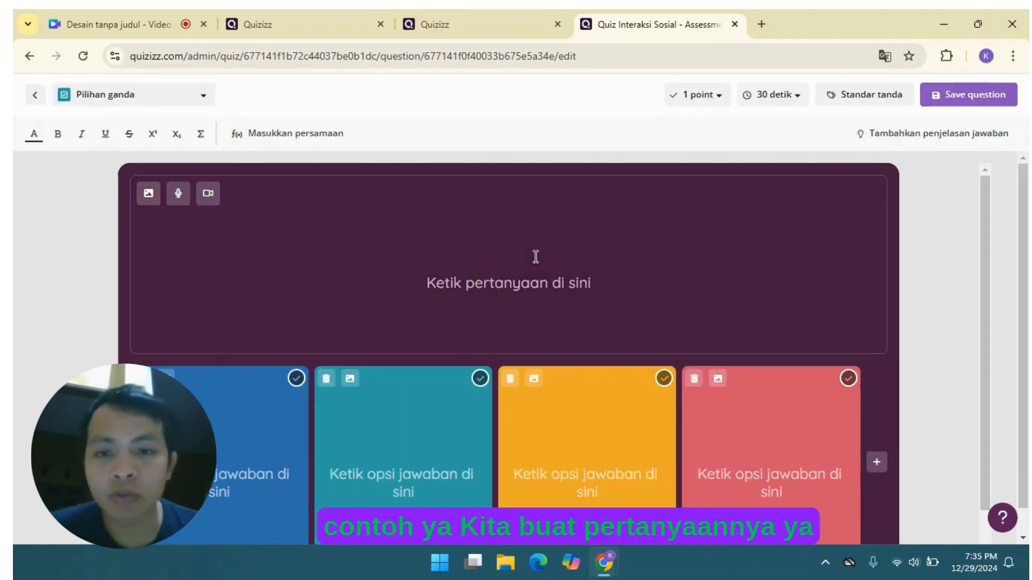
type("Sia")
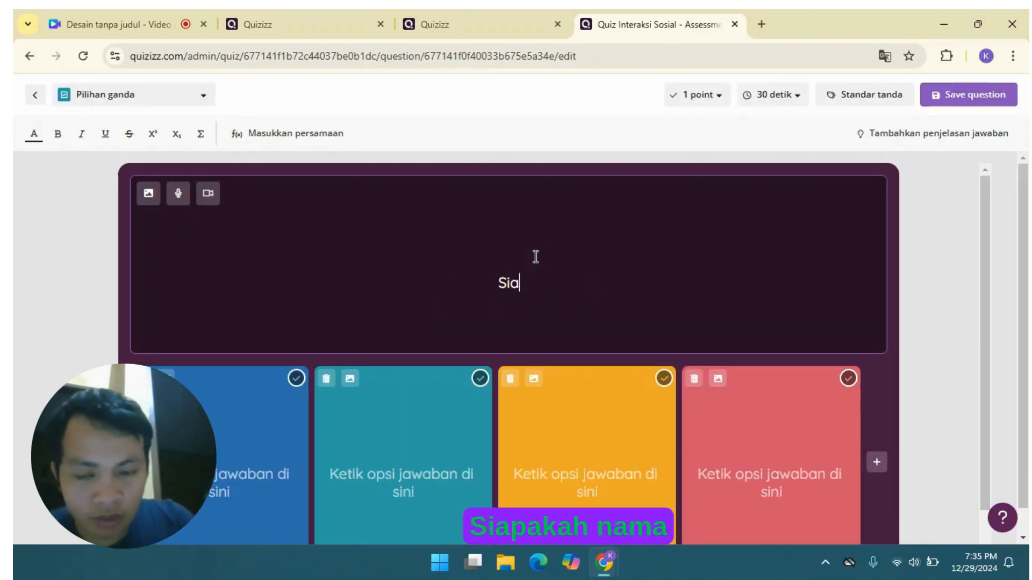
type("pakah nama Pr")
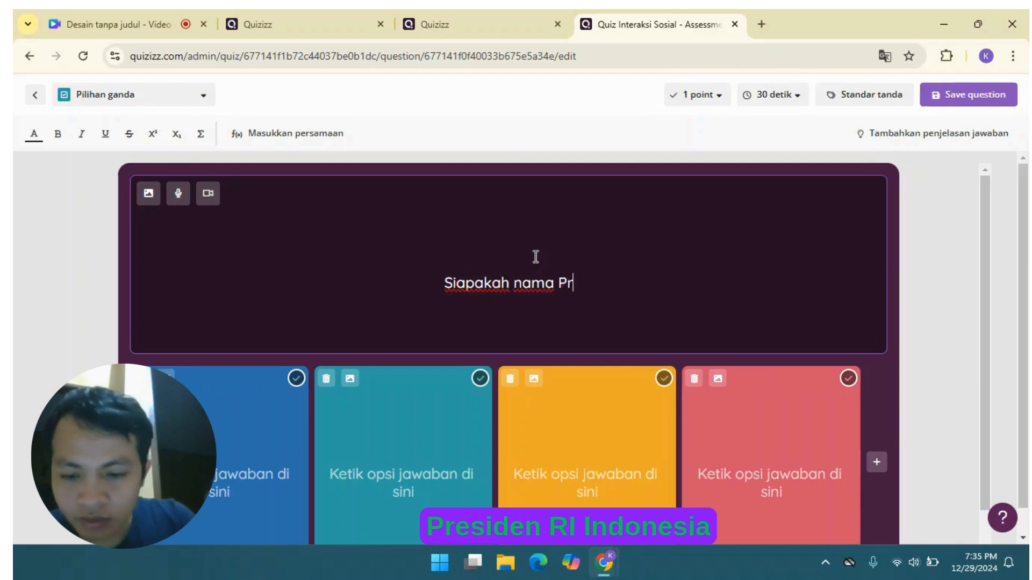
type("esiden RI In")
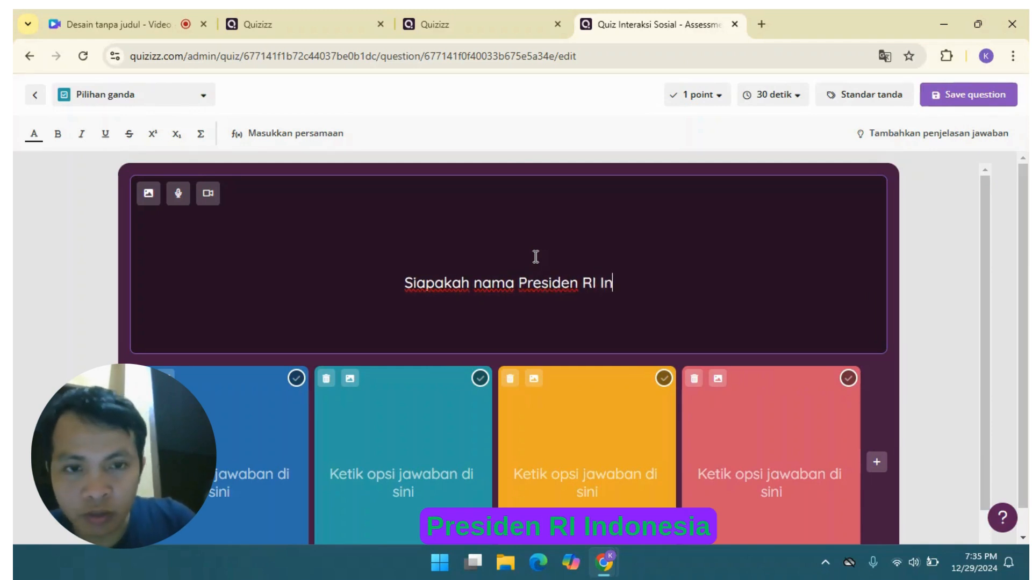
type("donesia yang per")
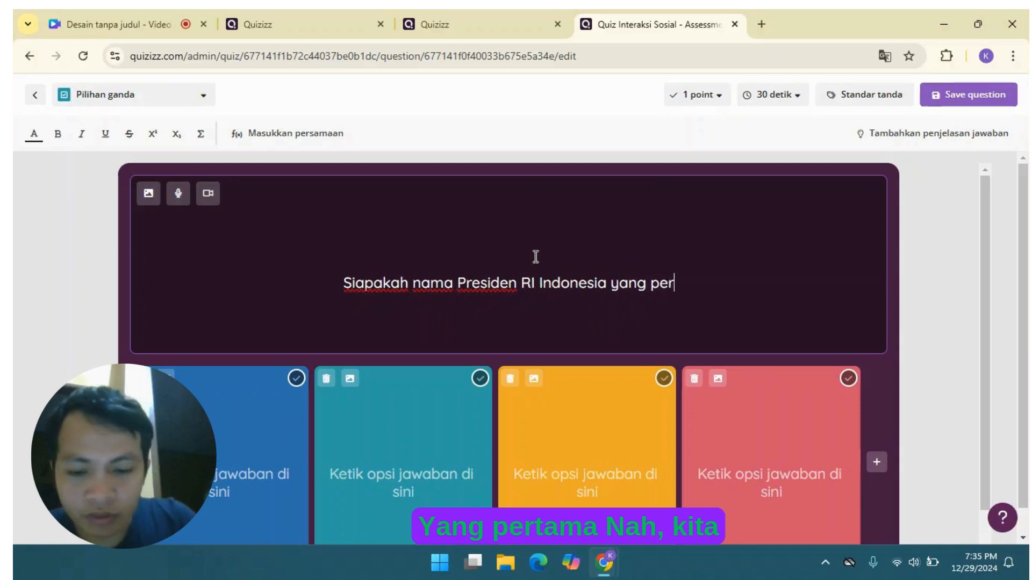
type("tama...")
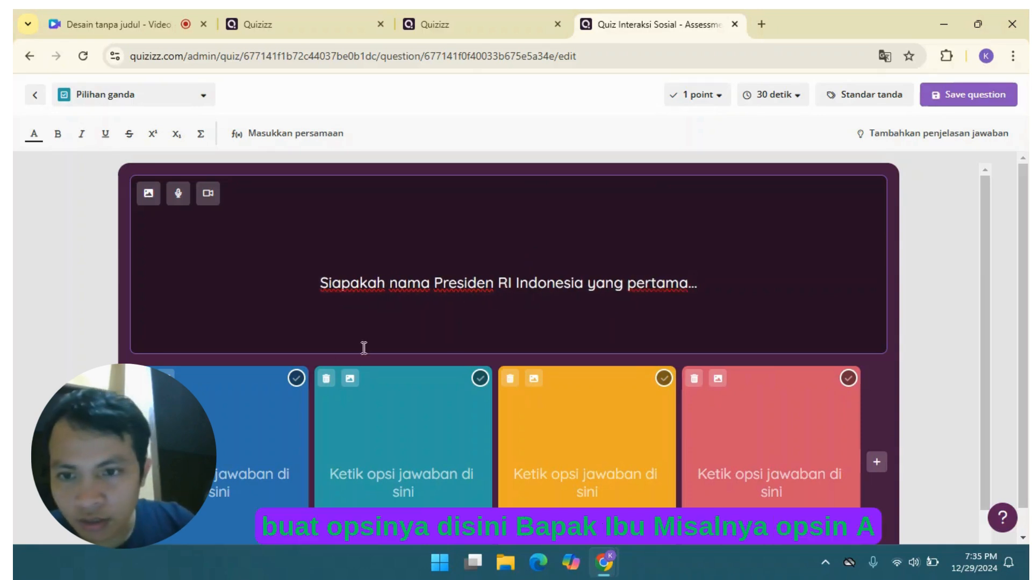
Enter "Ir. Soekarno" as the first answer option and "BJ Habibie" as the second
left_click(220, 474)
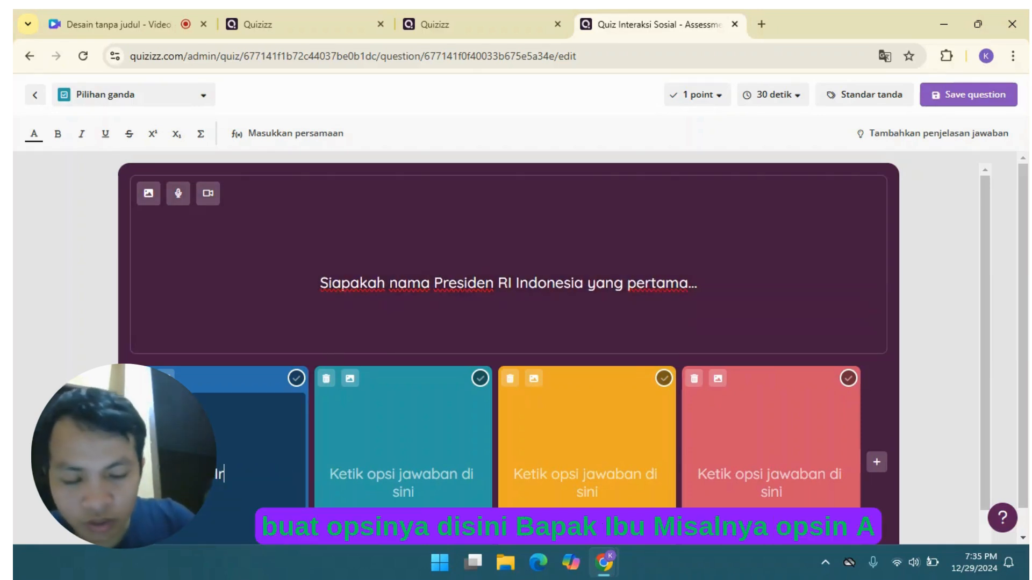
type("Ir. S")
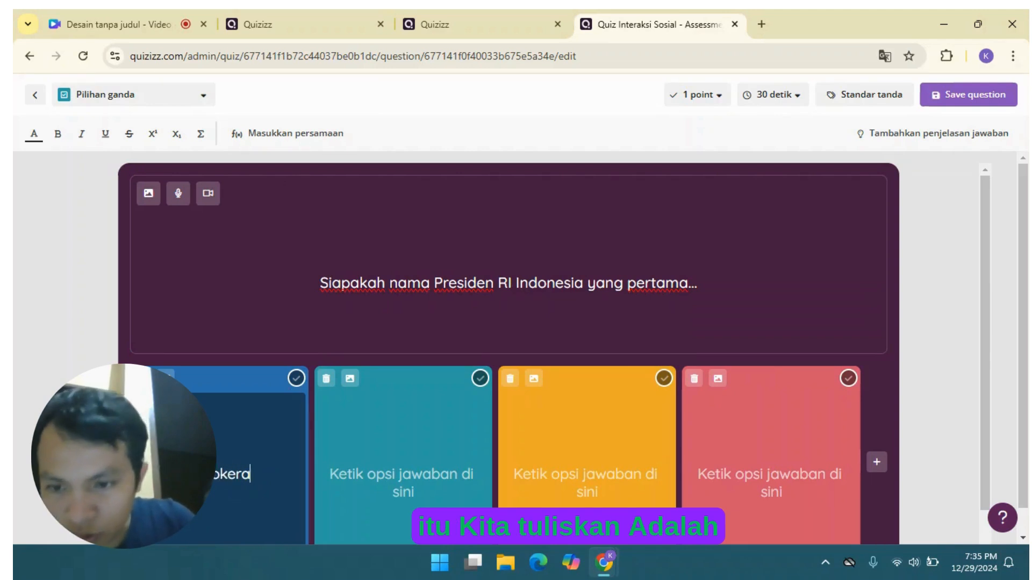
type("ok")
key("BackSpace")
type("e")
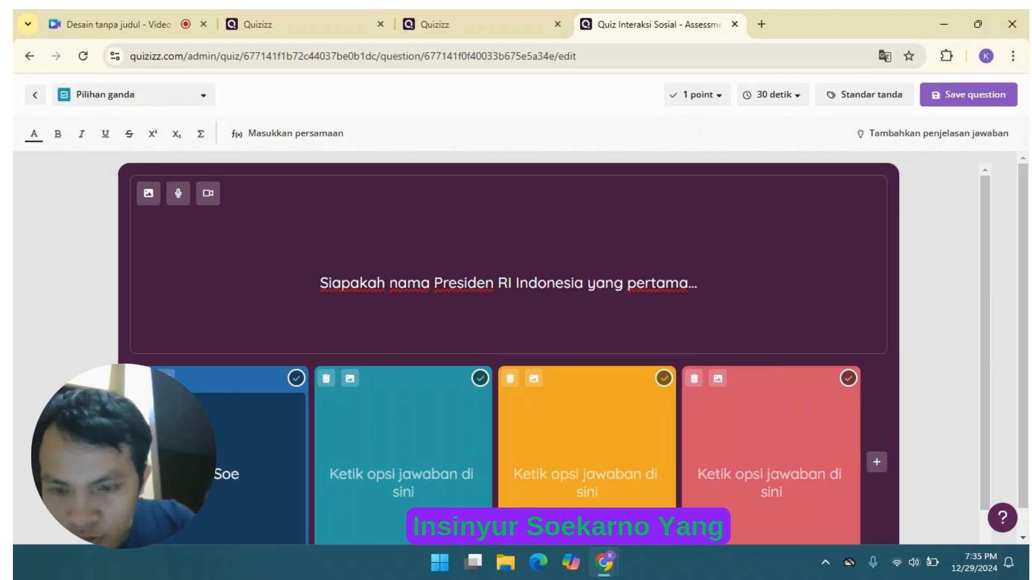
left_click(368, 462)
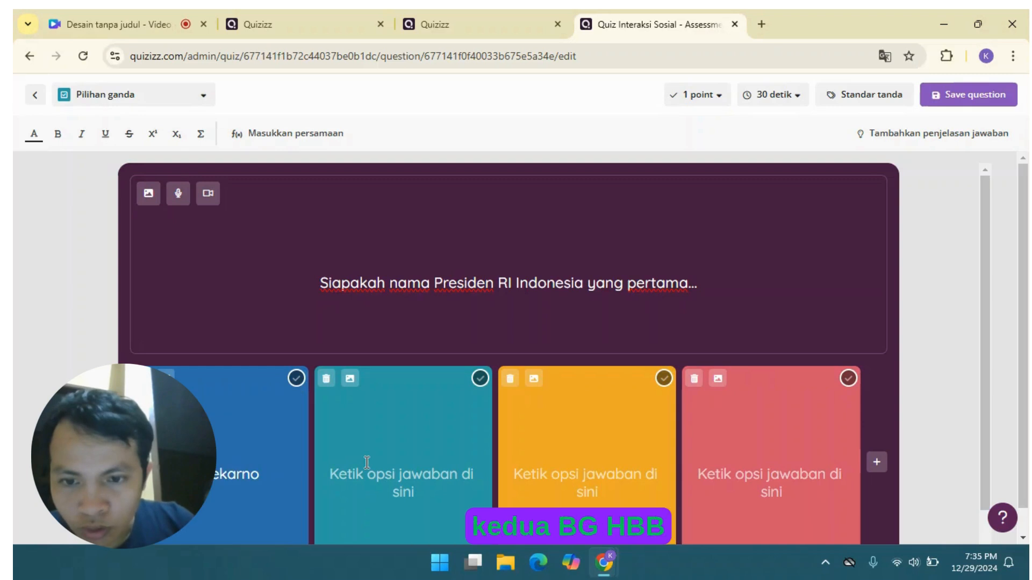
type("BJ H")
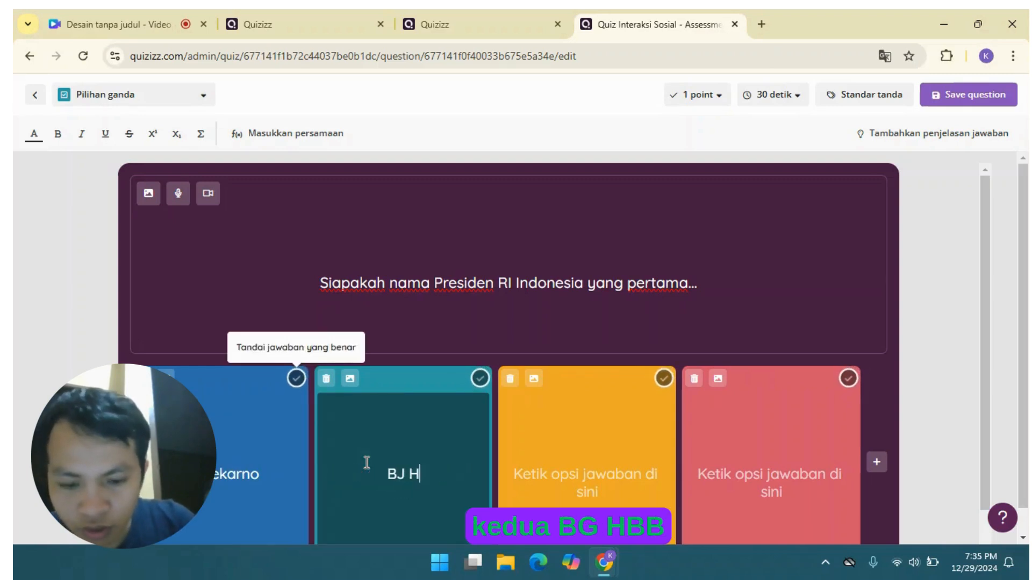
type("abibie")
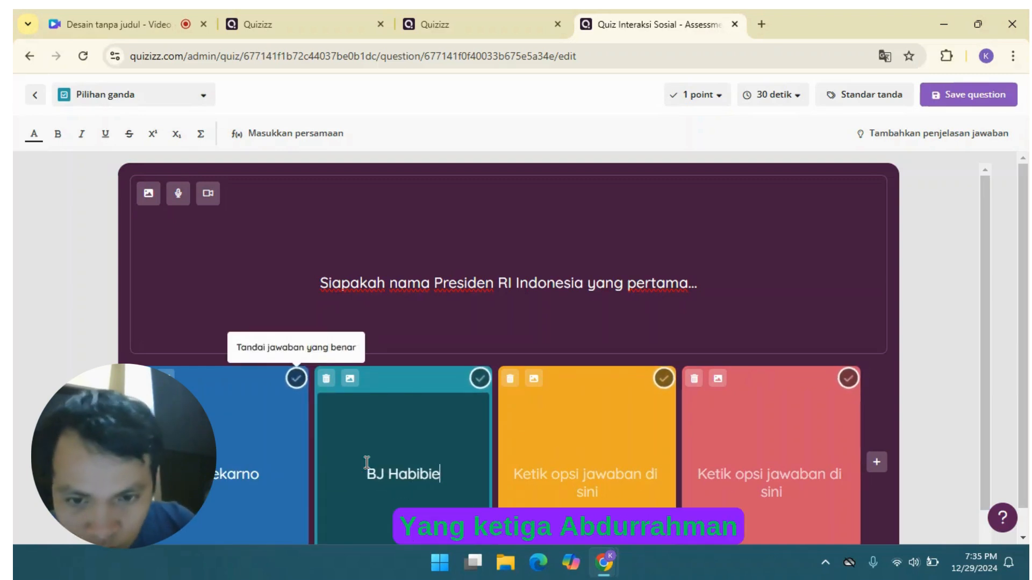
Enter "Abdurahman Wahid" as the third answer option and "SBY" as the fourth
left_click(538, 463)
type("Abdu")
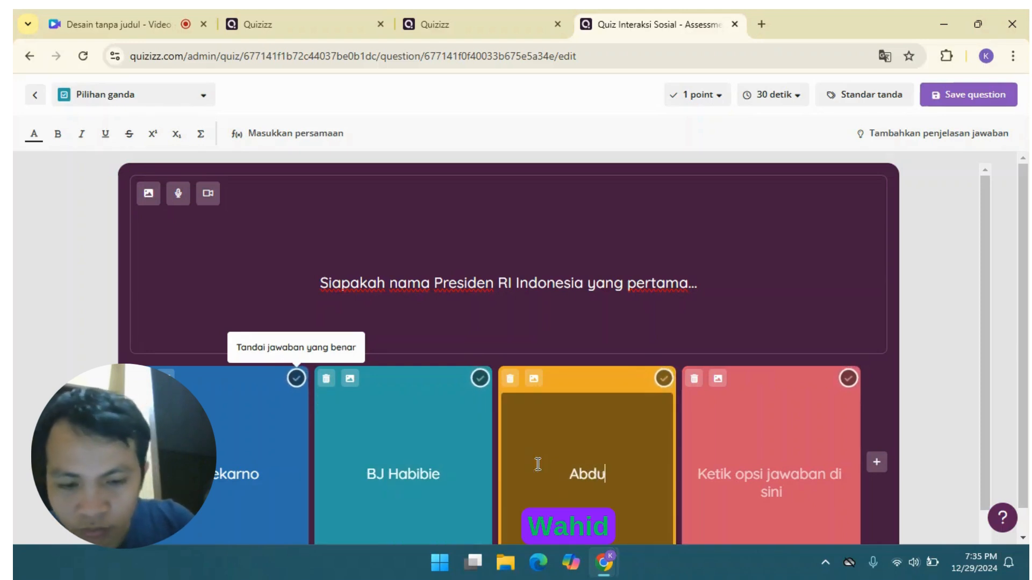
type("rr")
key("BackSpace")
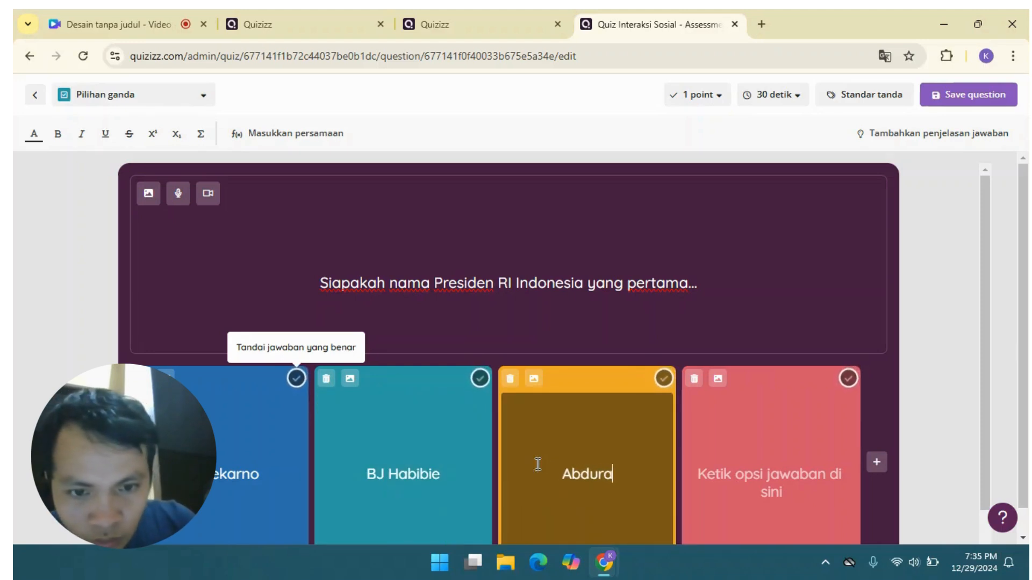
type("ahm")
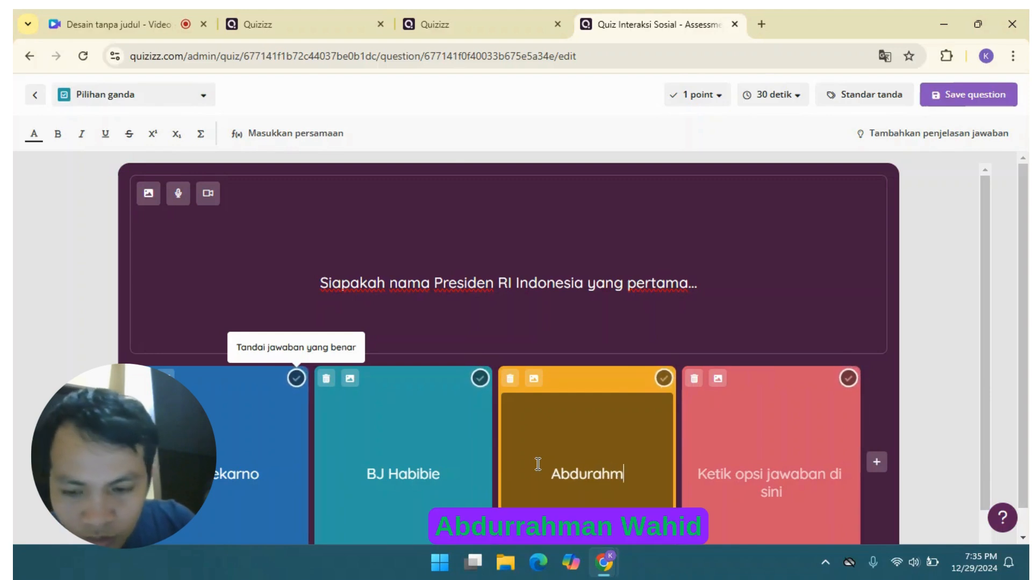
type("an Wa")
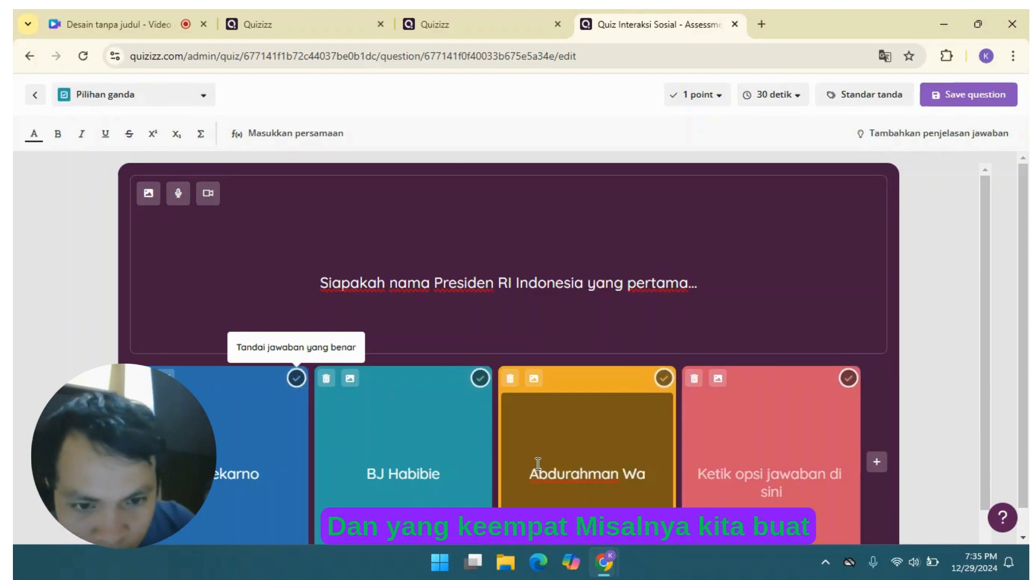
type("hid")
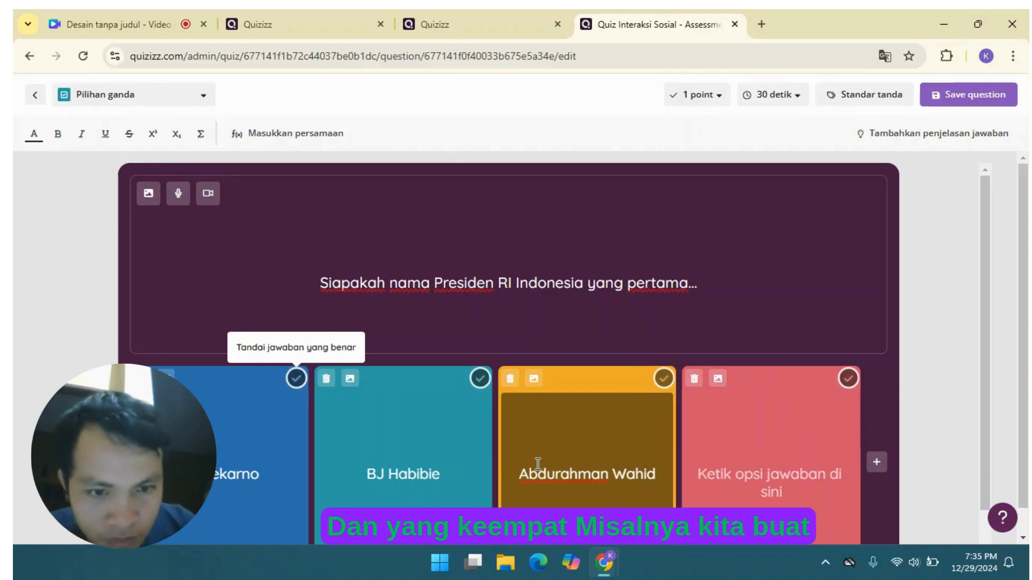
left_click(804, 449)
type("SBY")
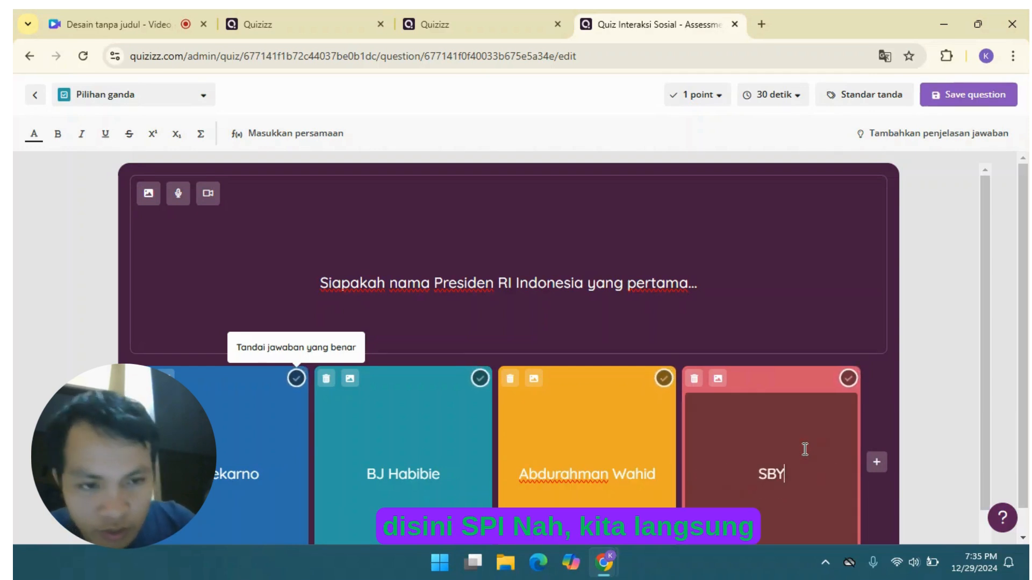
Mark Ir. Soekarno as the correct answer and save the multiple-choice question
scroll(1028, 265, "down", 1)
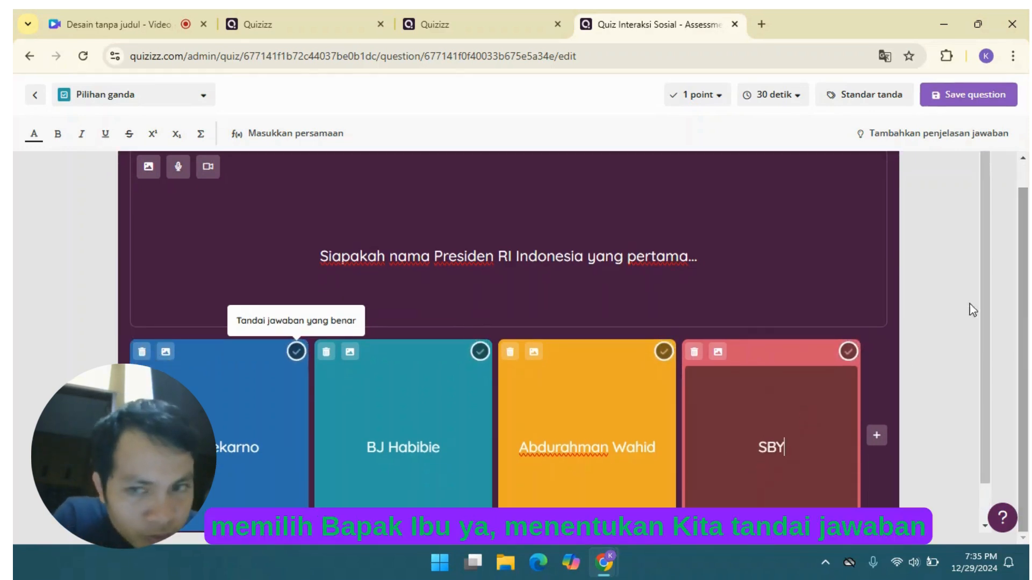
left_click(295, 352)
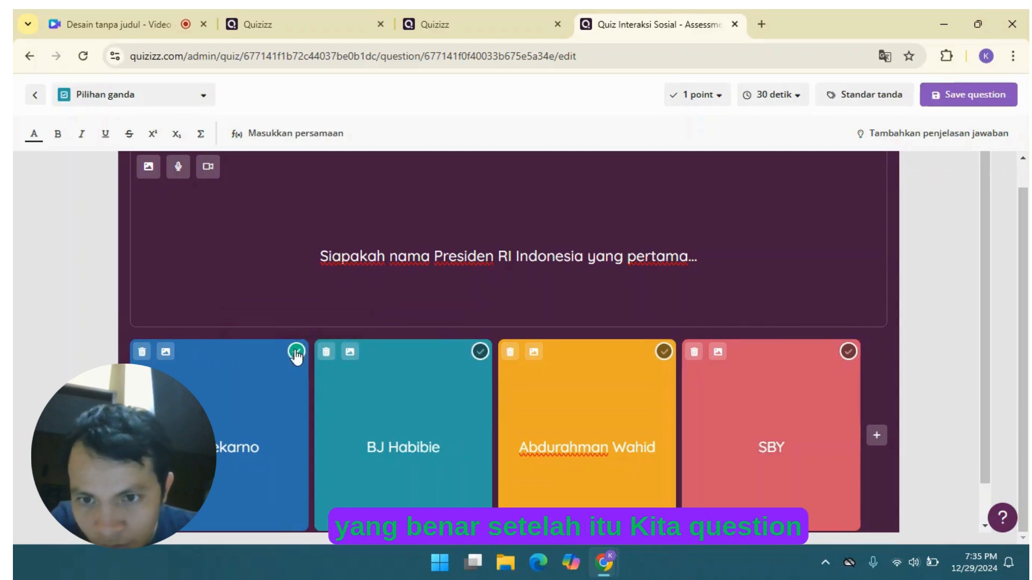
left_click(992, 95)
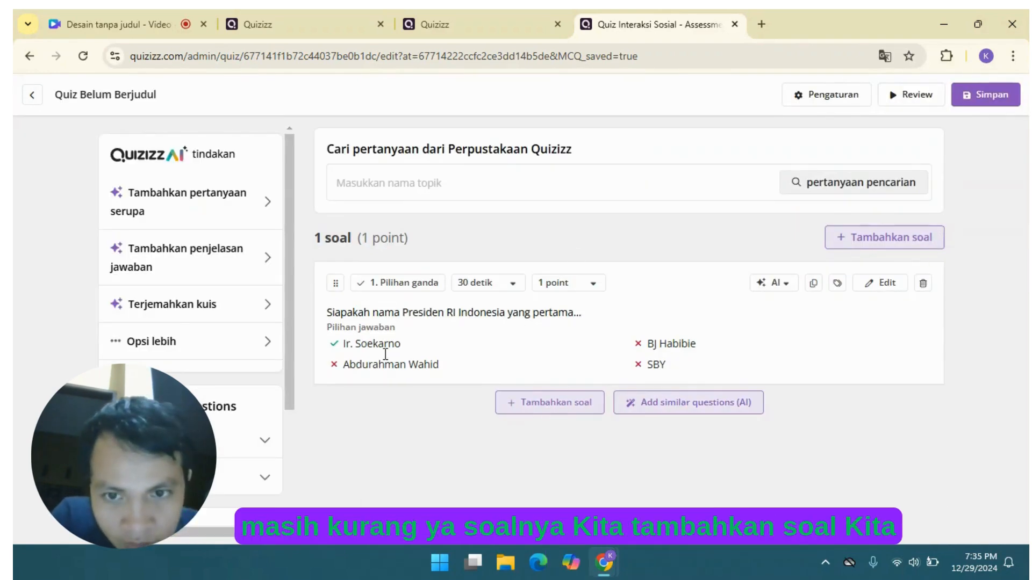
Add an Isian singkat (short-answer) question with the text "Tanggal Berapakah kemerdakaan RI..."
left_click(559, 403)
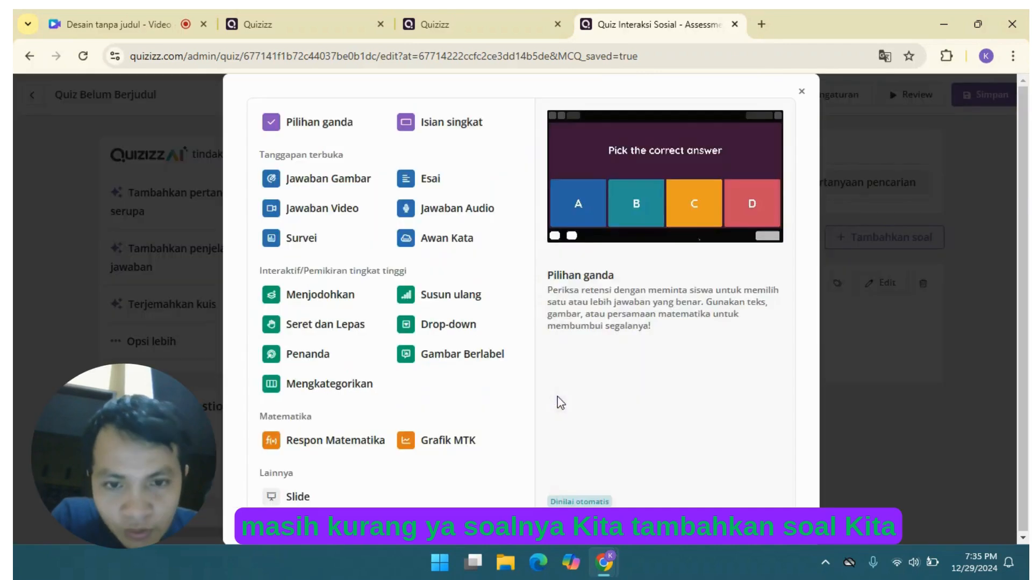
left_click(486, 125)
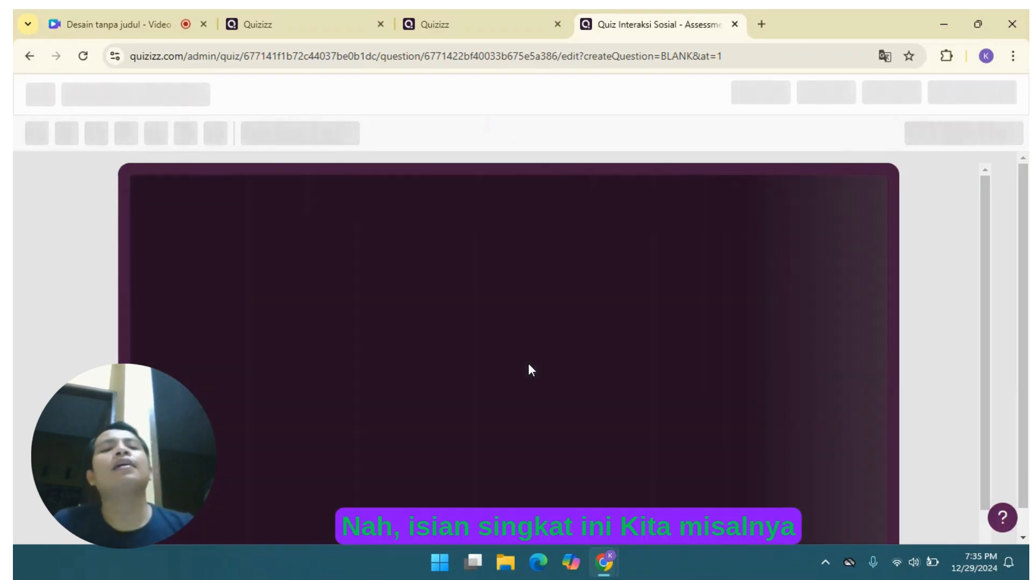
left_click(499, 343)
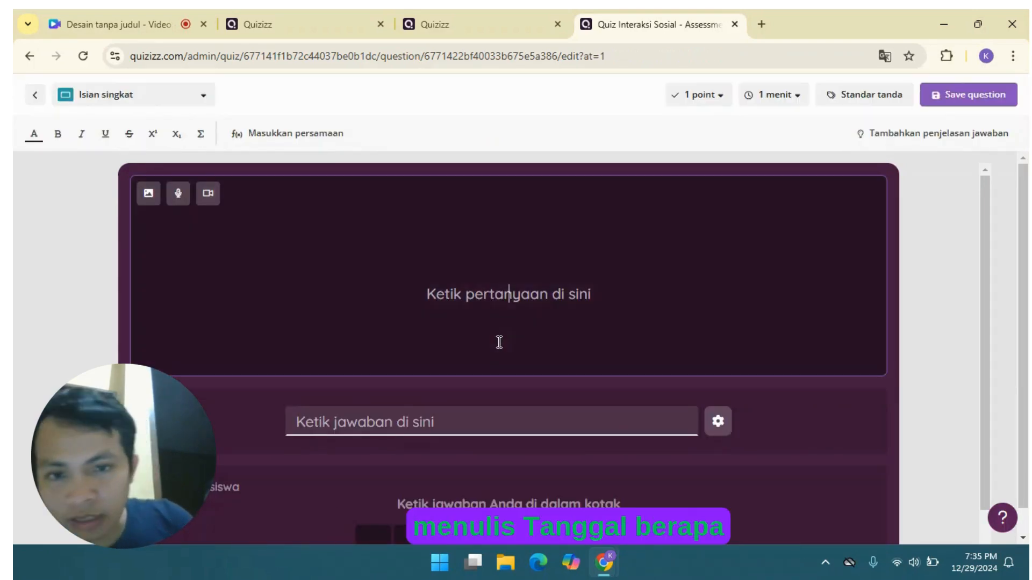
type("Tangga")
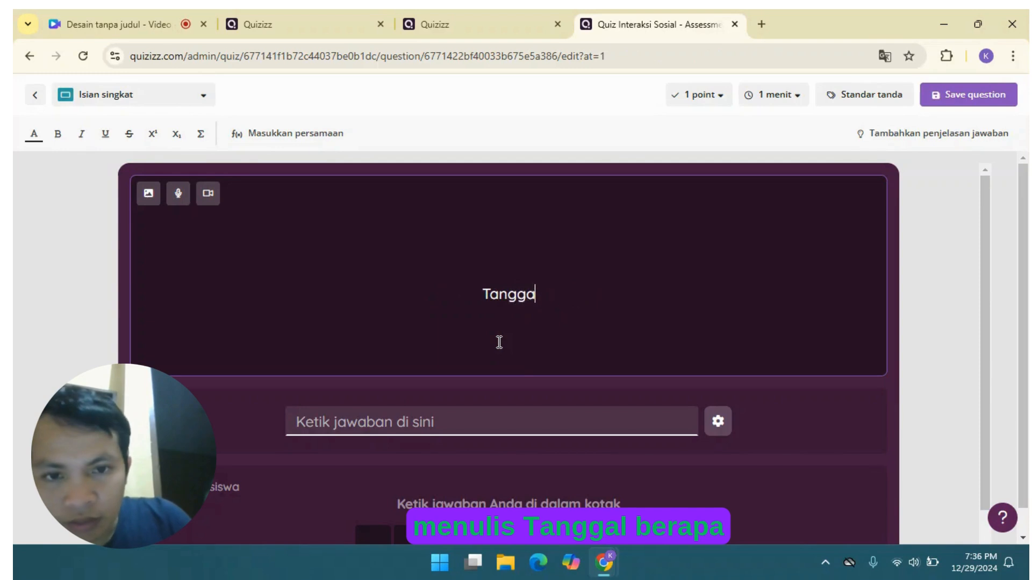
type("l Berapakah k")
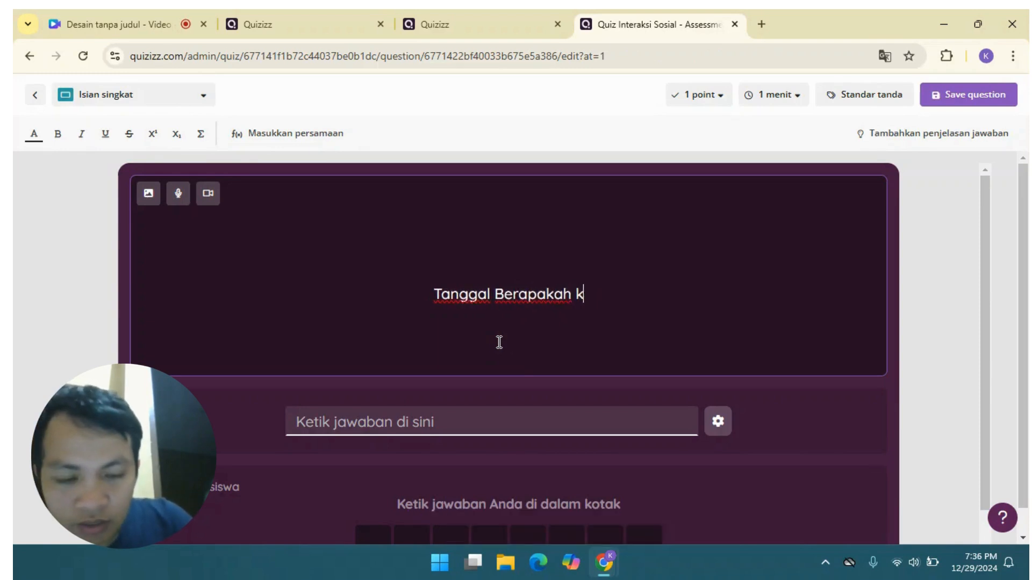
type("emerdakaan R")
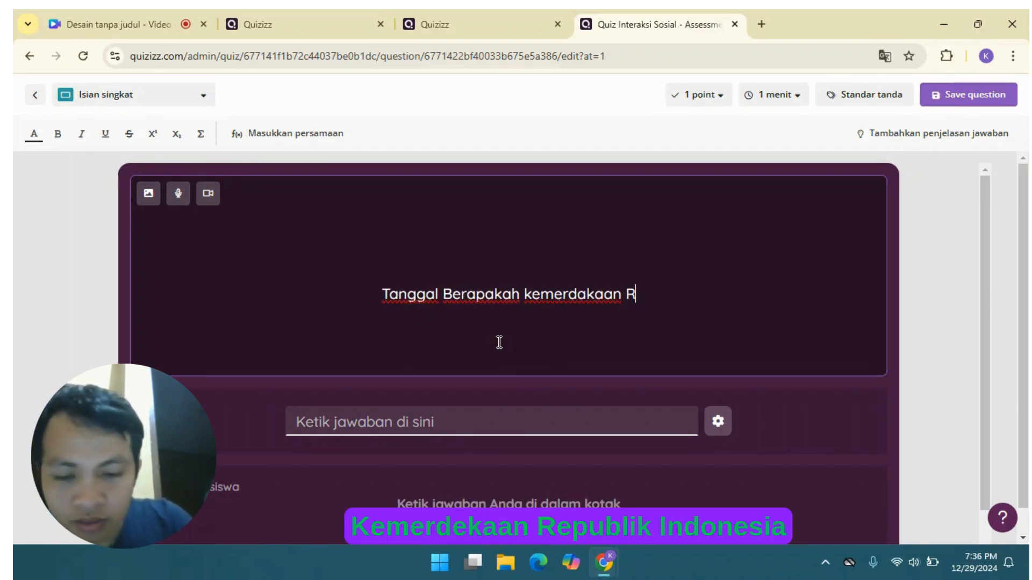
type("I...")
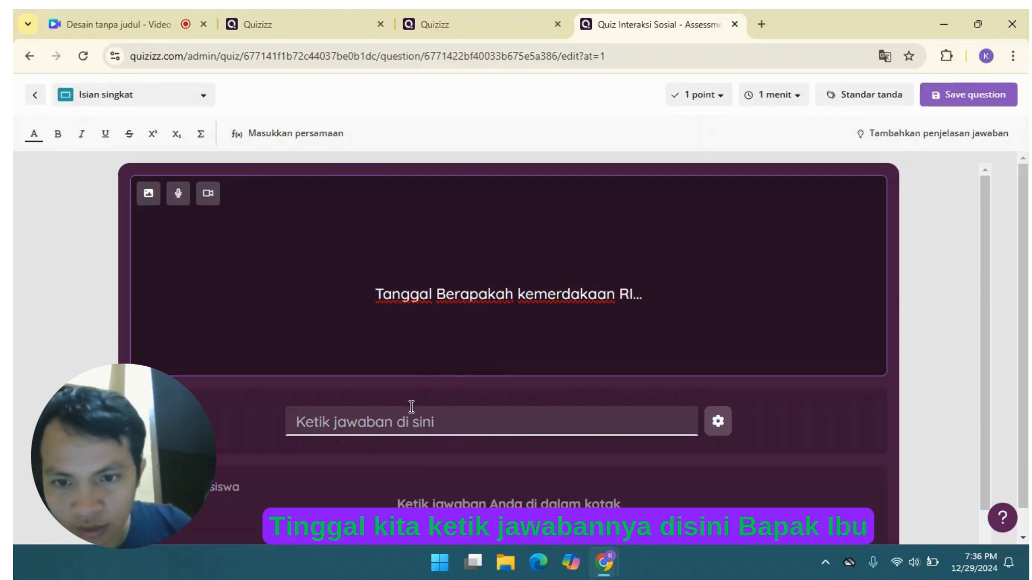
Enter "17 Agustus 1945" as the short-answer question's answer and save the question
left_click(403, 420)
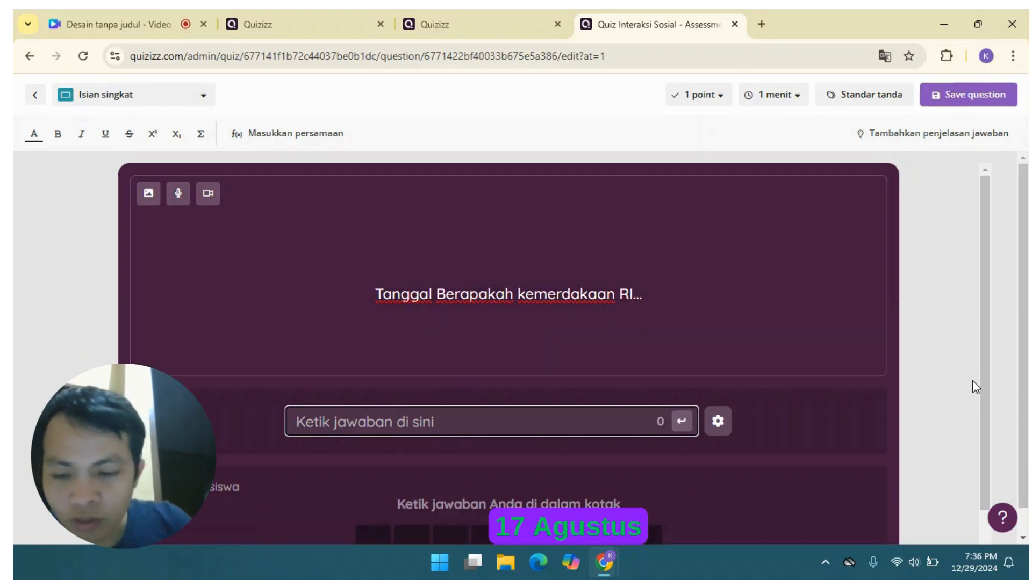
type("17 Agustus ")
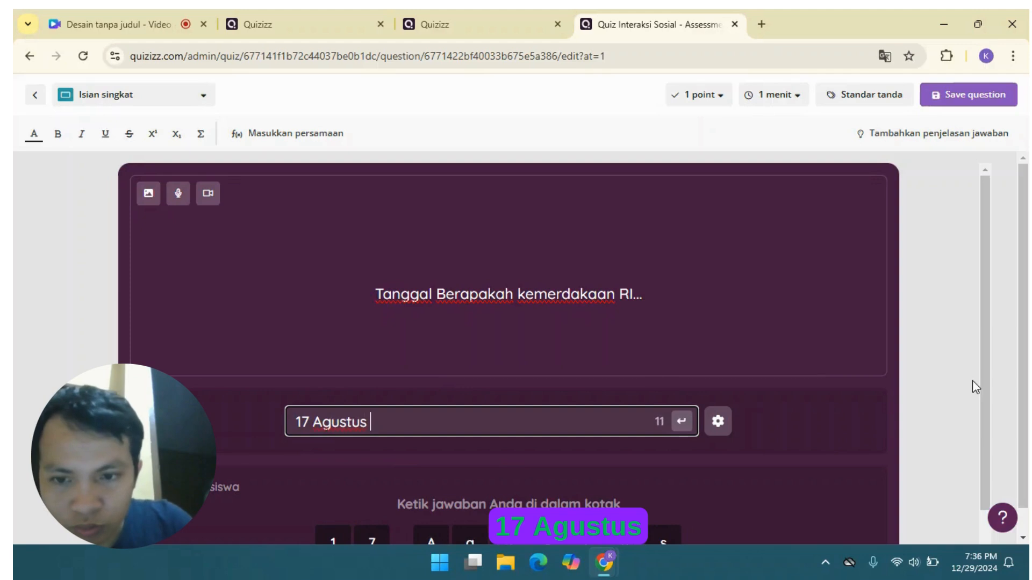
type("1945")
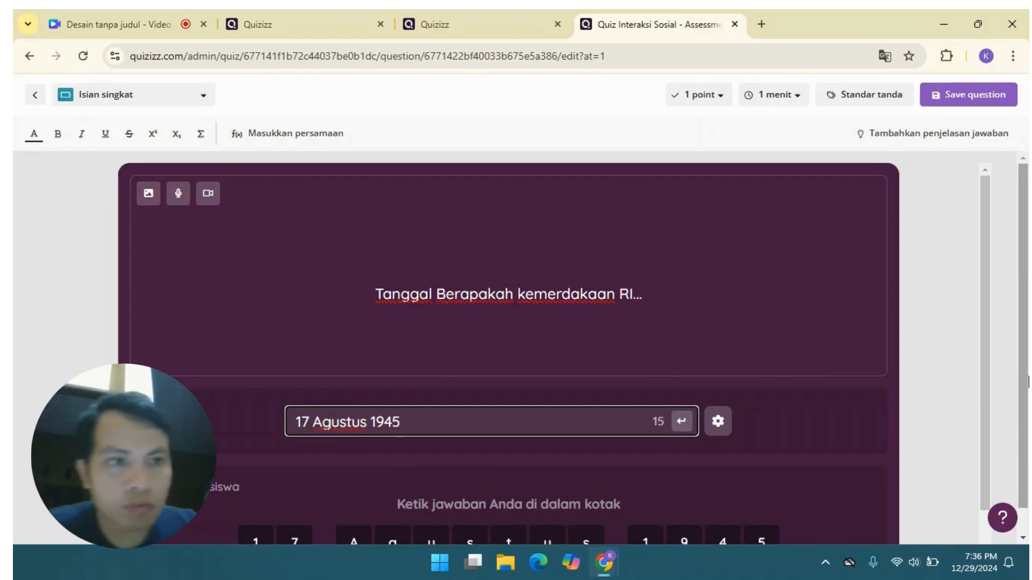
left_click(986, 101)
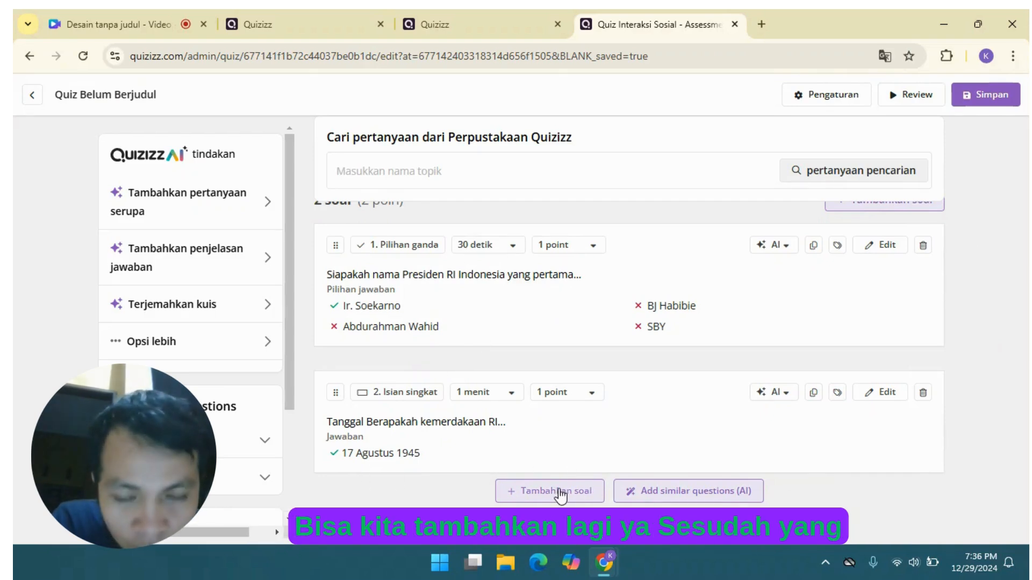
Start saving the quiz, naming it "Latihan Sejarah" with Ilmu Sosial as its subject
left_click(999, 98)
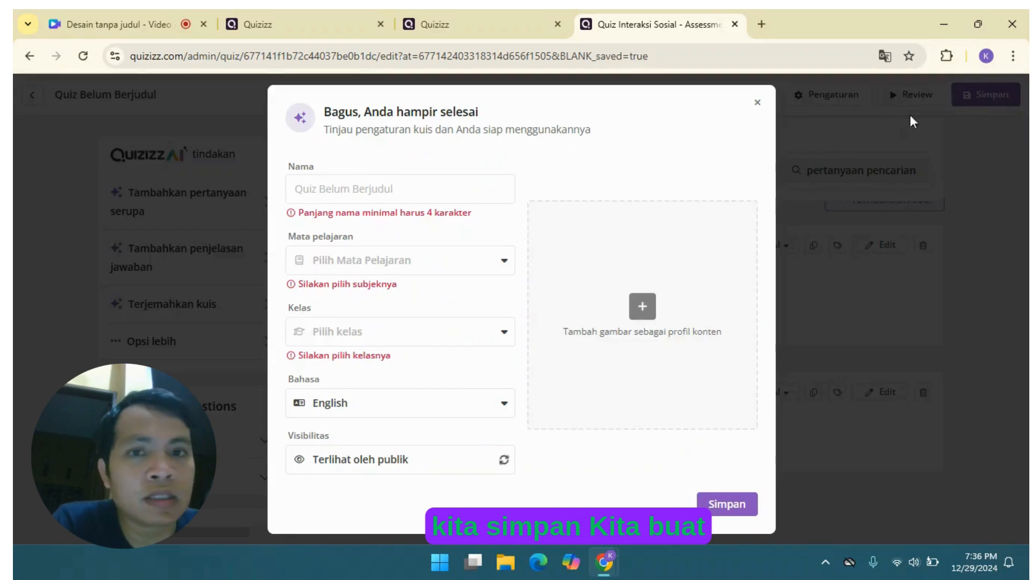
left_click(386, 200)
type("L")
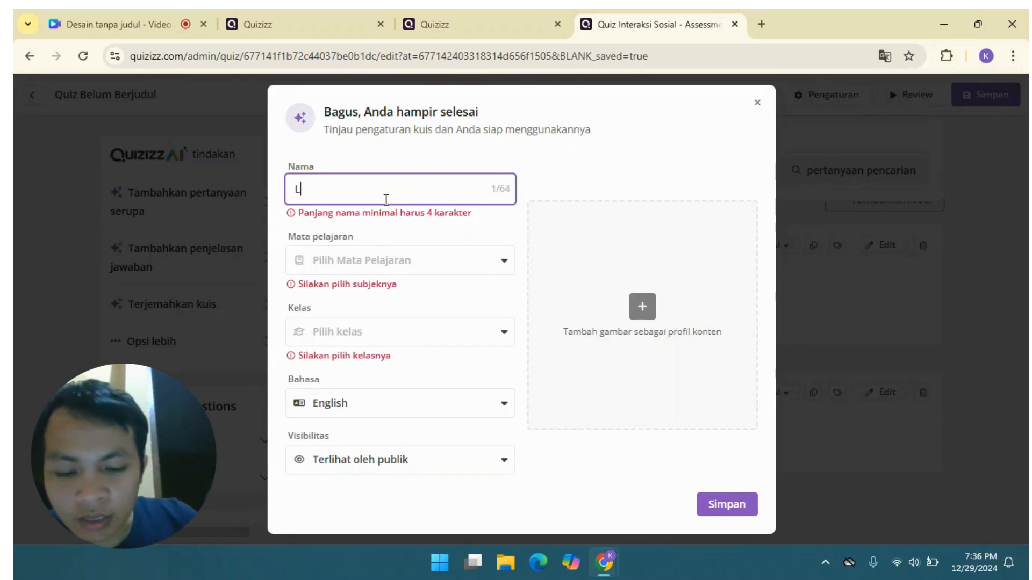
type("atihan")
key("BackSpace")
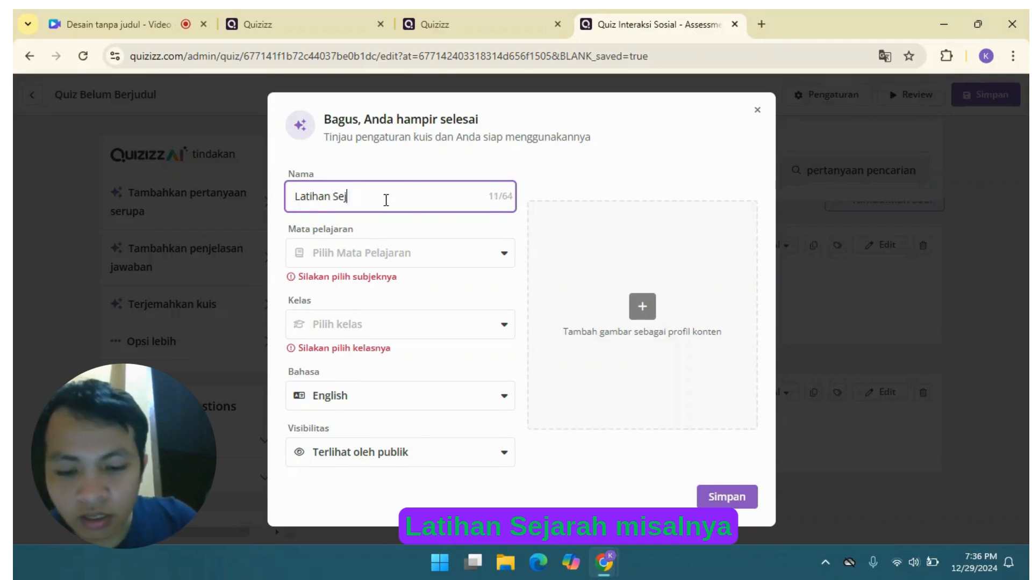
left_click(462, 249)
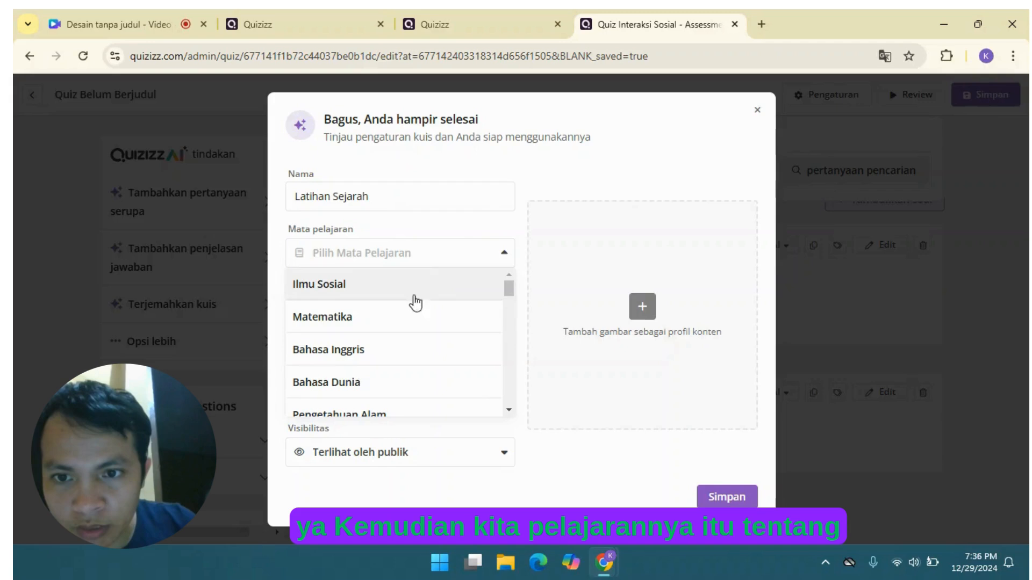
left_click(339, 293)
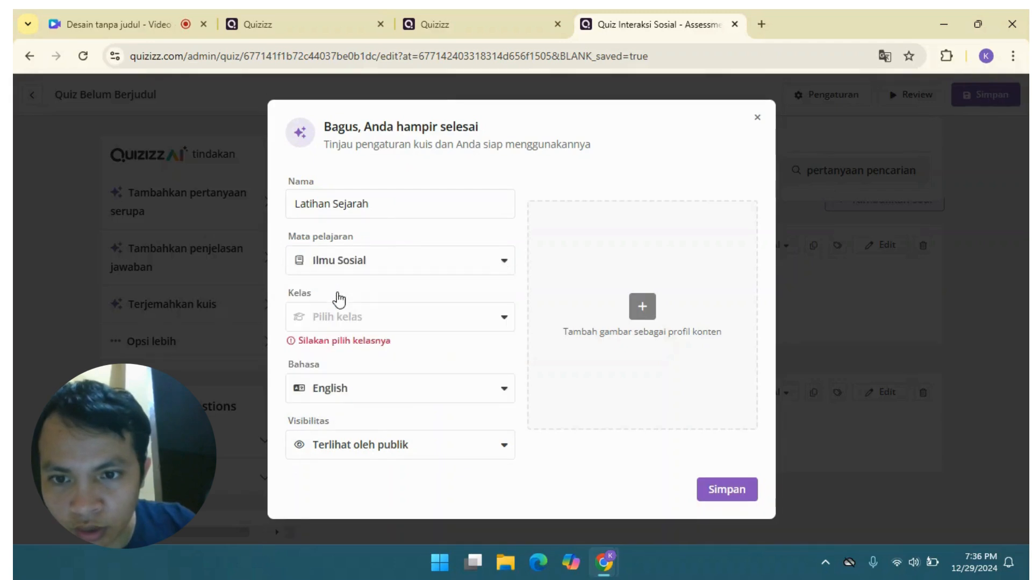
Set the quiz's class to kelas 7 and its language to Indonesian, and save the quiz
left_click(407, 322)
left_click_drag(508, 355, 511, 403)
left_click(346, 454)
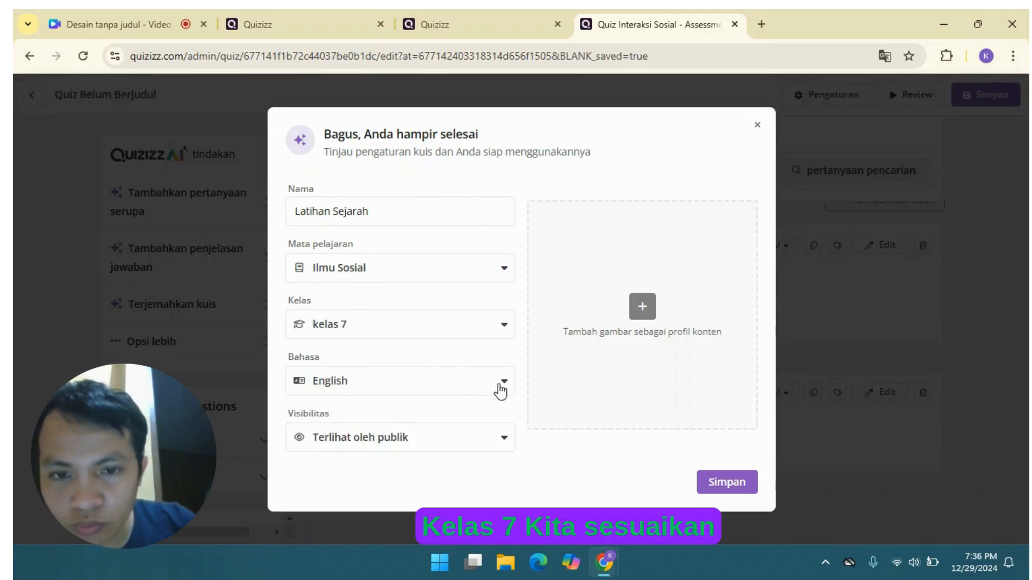
left_click(498, 390)
left_click(350, 486)
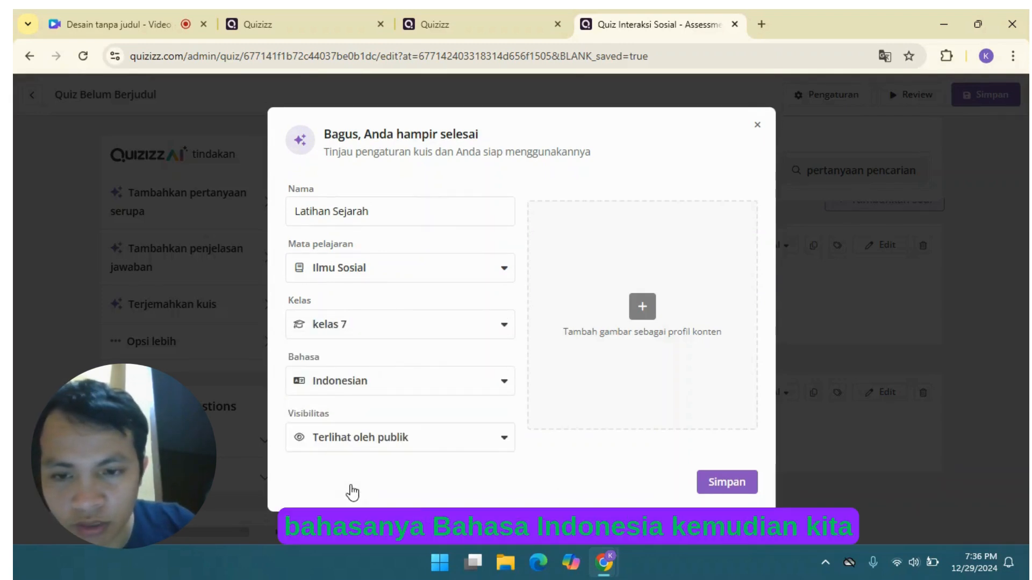
left_click(729, 482)
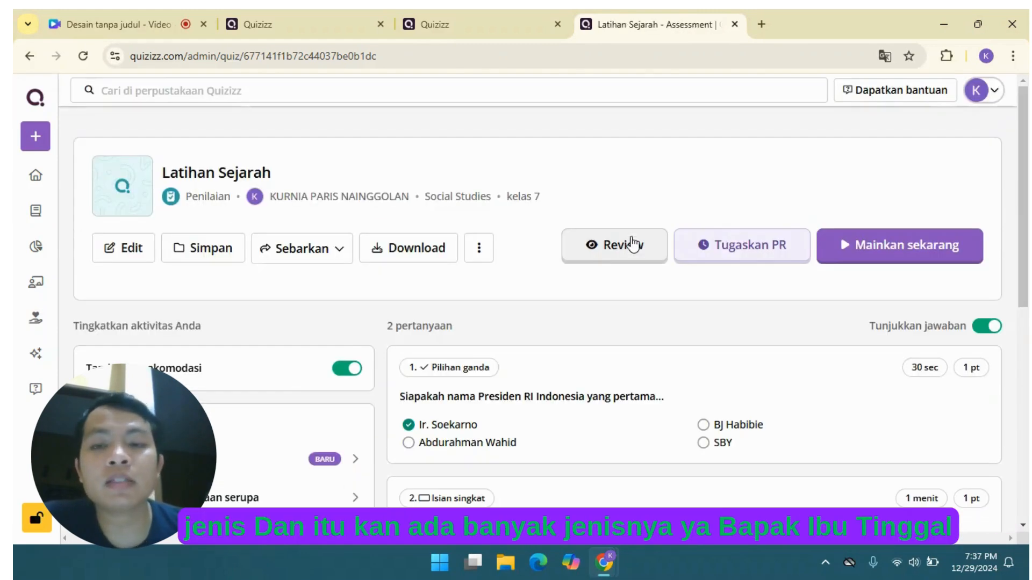
scroll(1028, 247, "down", 3)
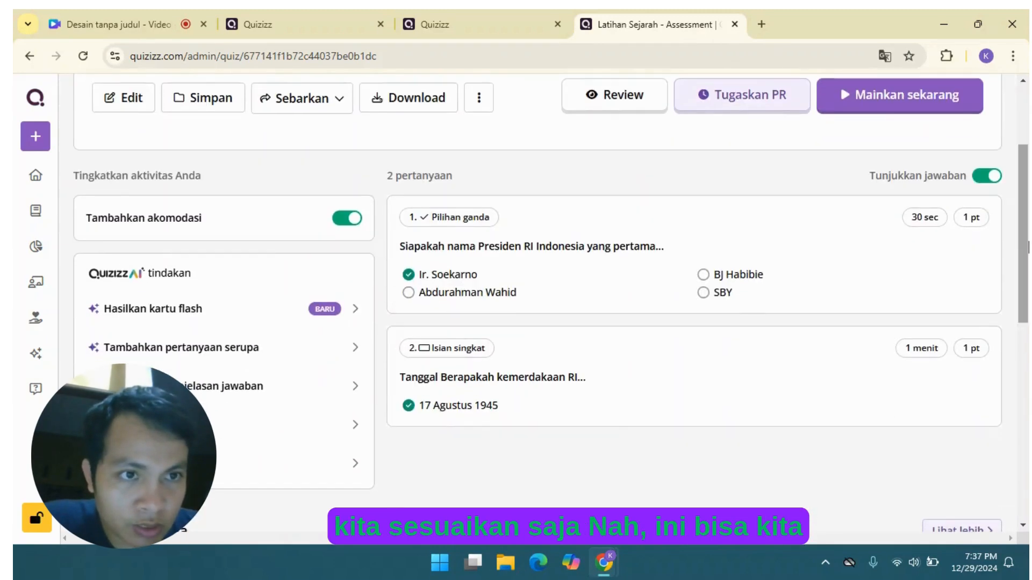
Start a student preview of the Latihan Sejarah quiz and answer the first question with Ir. Soekarno
left_click(623, 102)
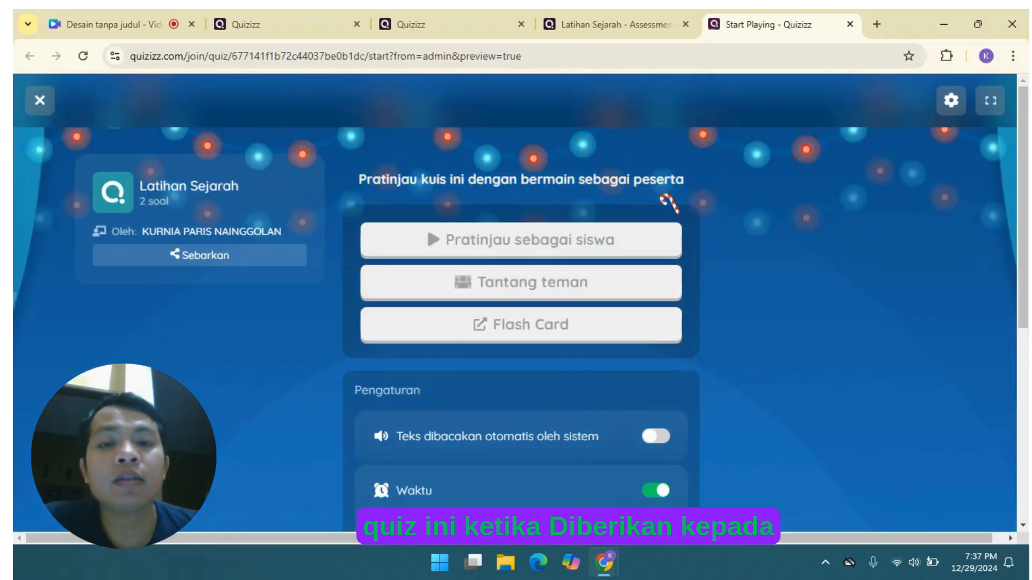
left_click_drag(1023, 145, 1023, 162)
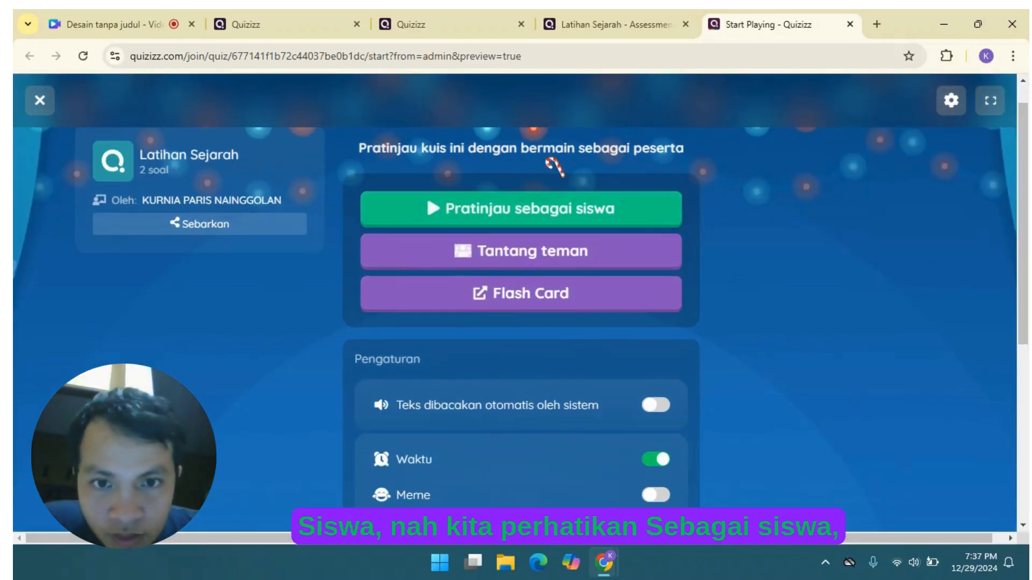
left_click(510, 208)
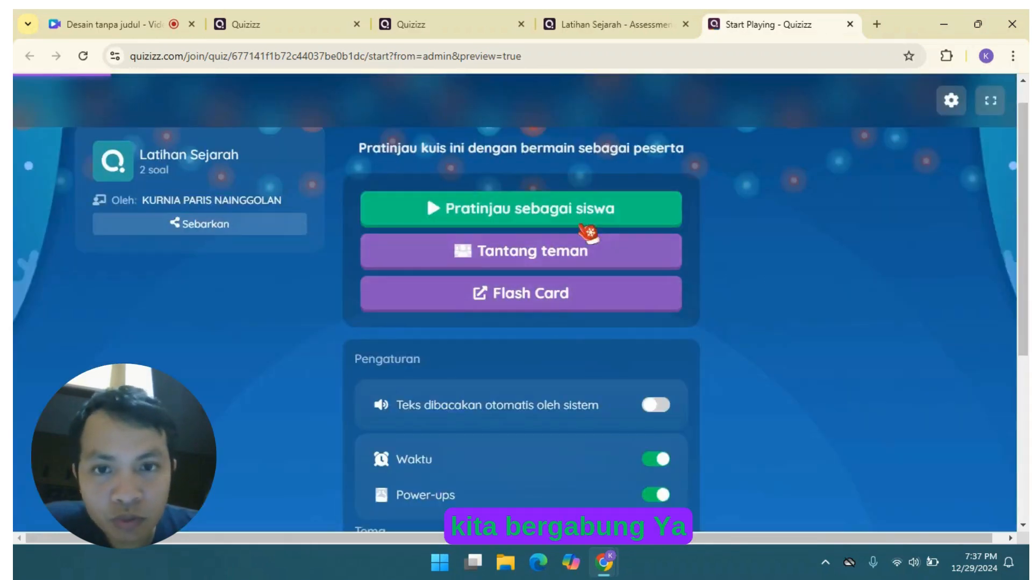
left_click(583, 215)
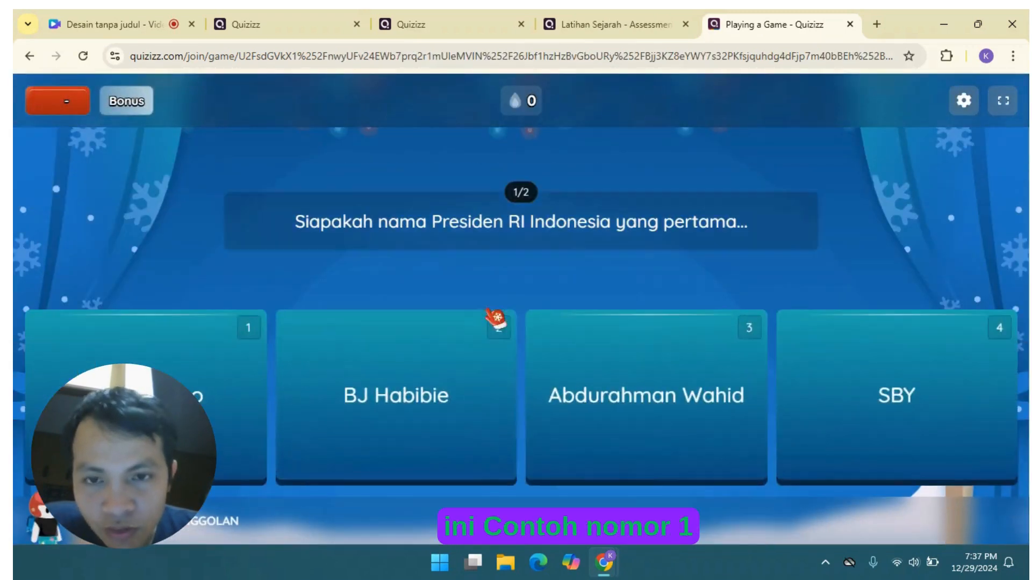
left_click(185, 377)
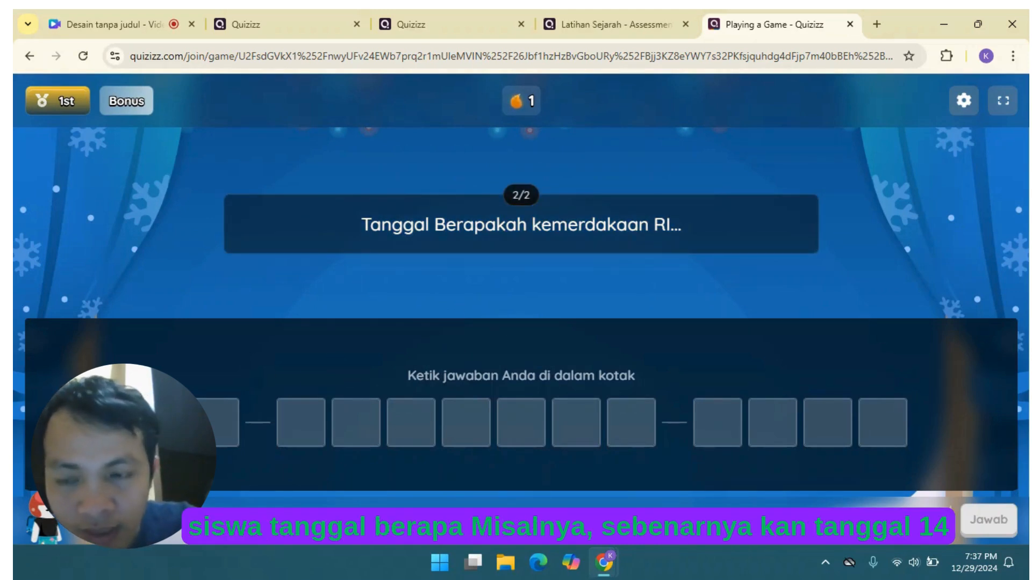
Fill in "14 Agustus 1956" as a deliberately wrong answer to the short-answer question on Indonesia's independence date
type("14")
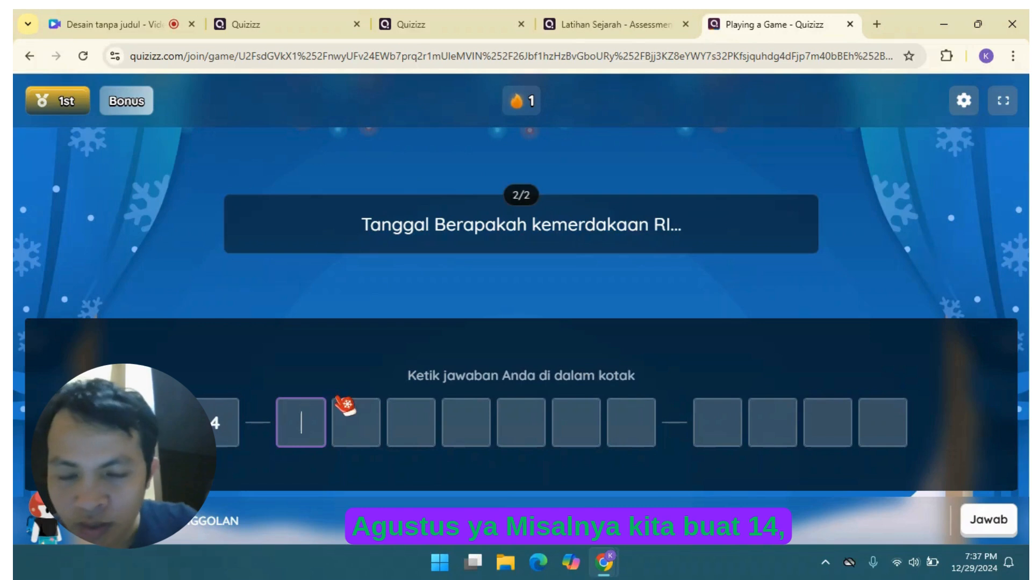
type("a")
key("BackSpace")
key("BackSpace")
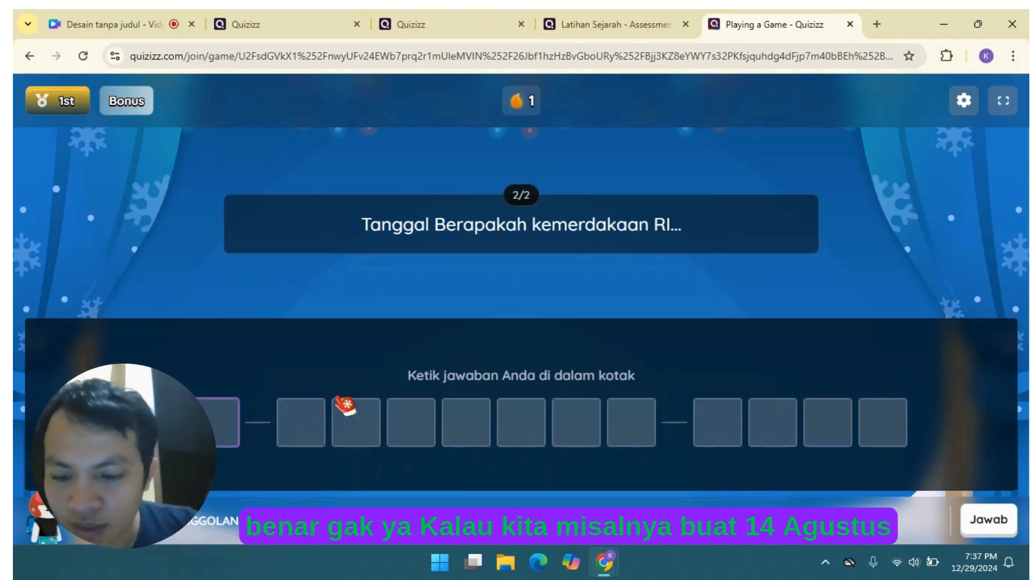
type("Agust")
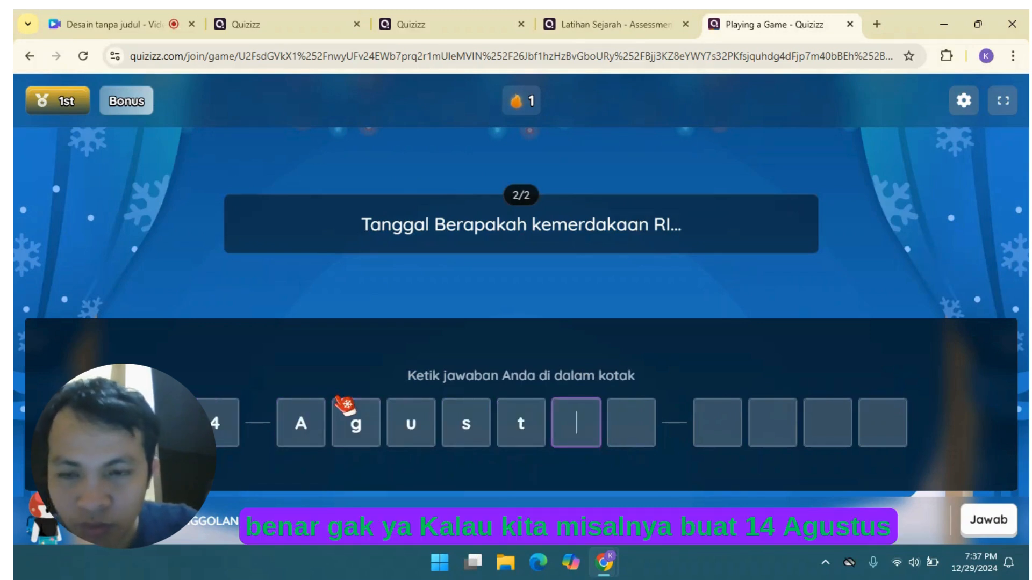
type("us 1956")
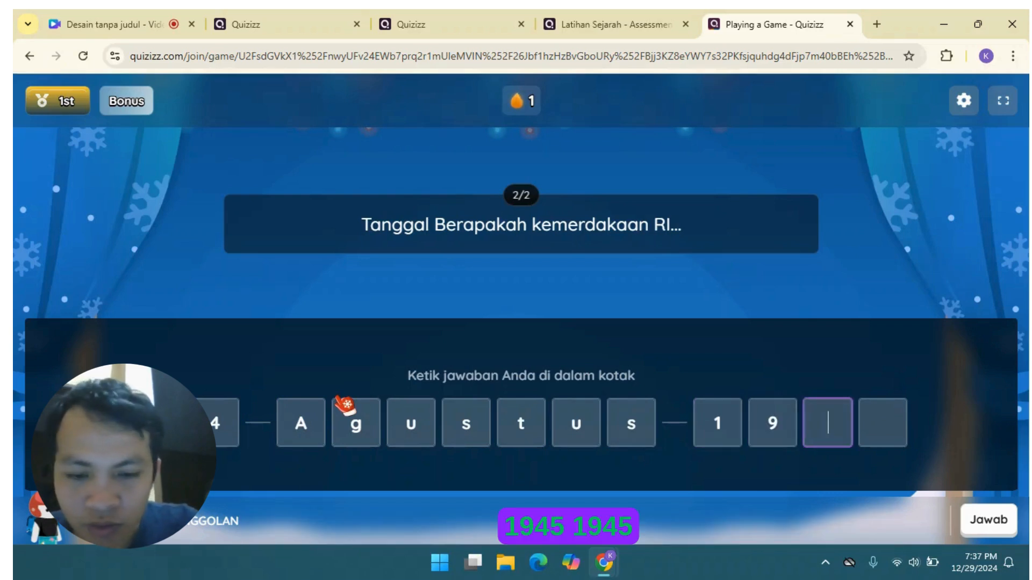